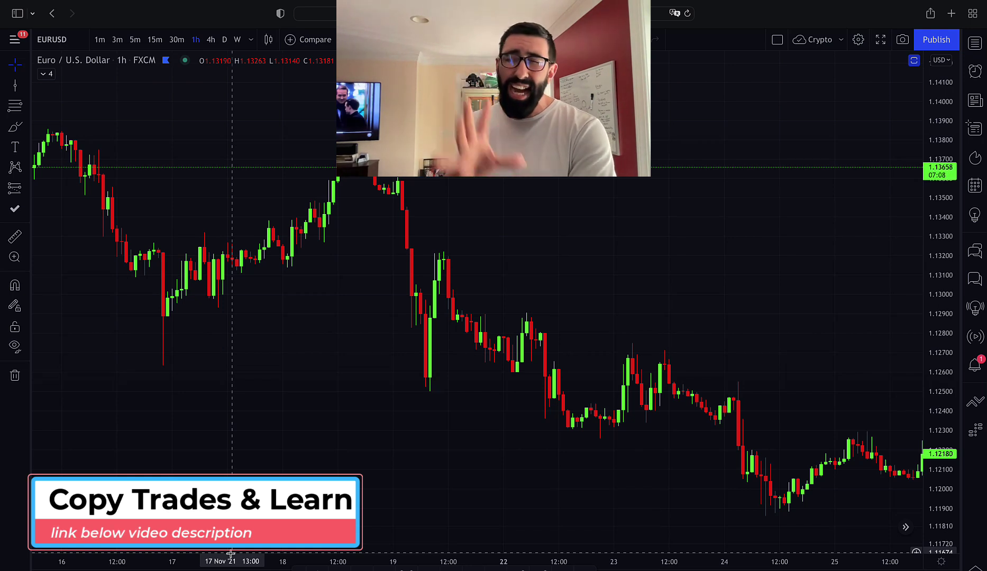
Step: Zoom out the hourly EUR/USD chart to show price from 18 to 25 November
scroll(297, 426, down, 2)
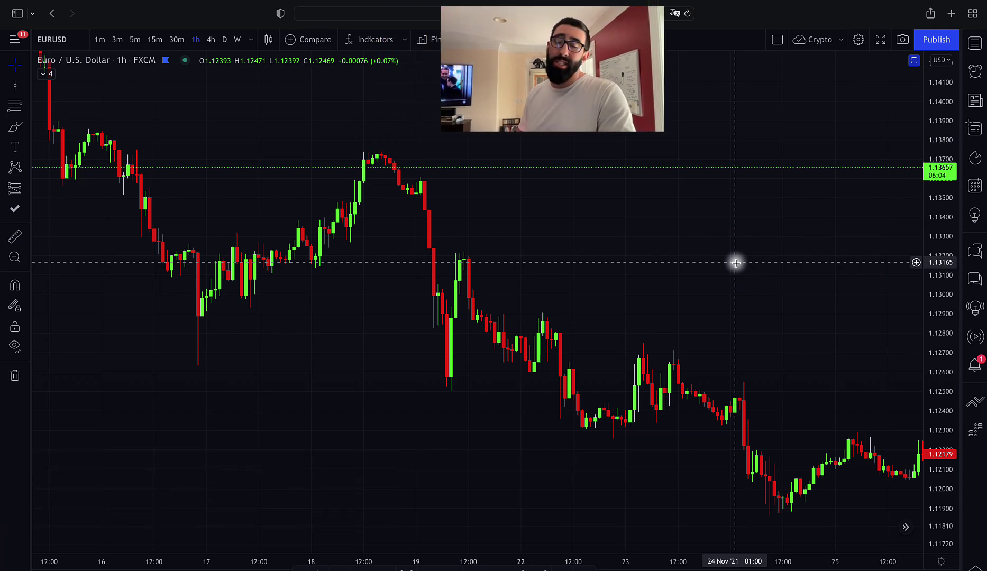
Step: Show and then hide the Donchian channel, then turn on Bollinger Bands (BB 20 close 2 0)
click(46, 73)
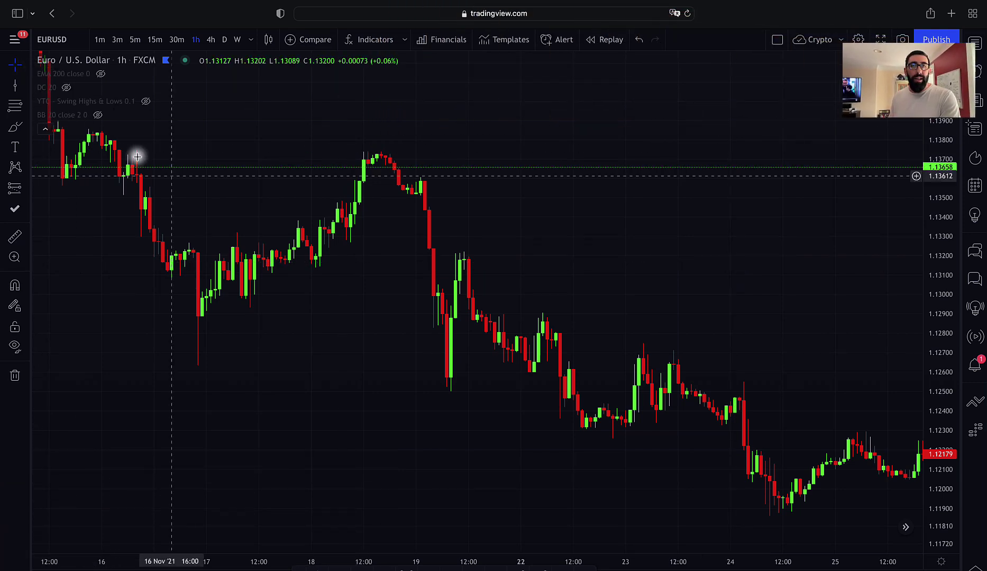
click(66, 87)
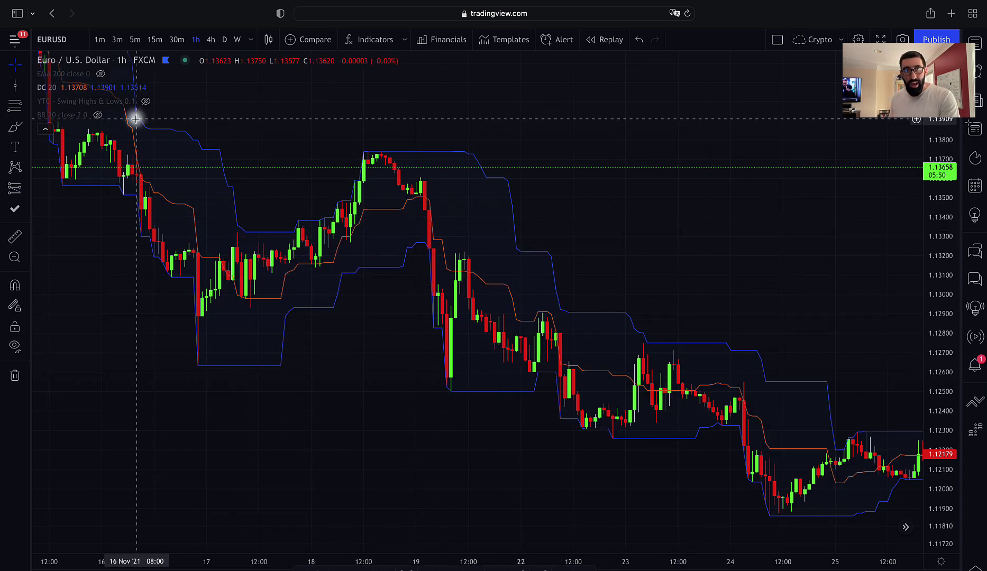
click(66, 88)
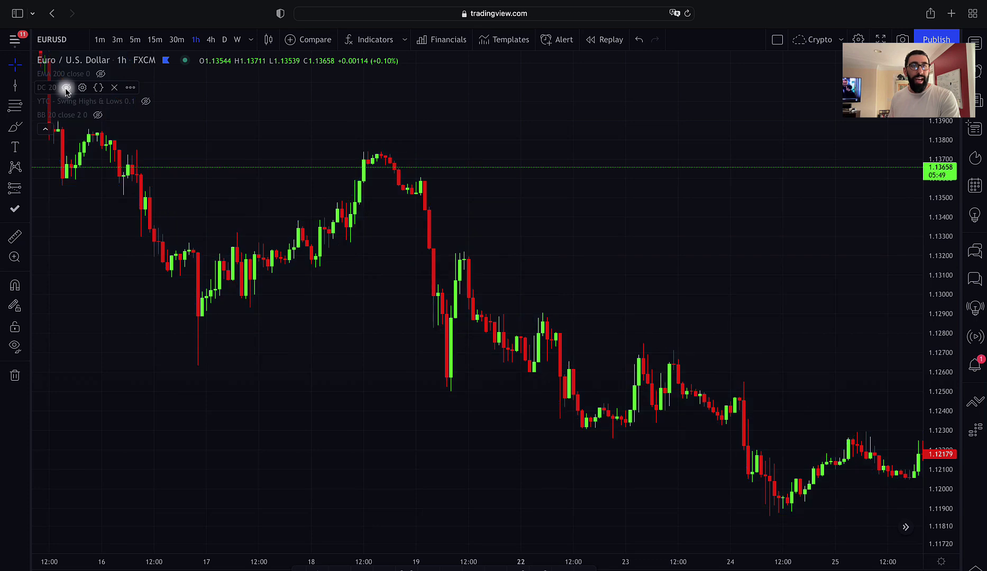
click(97, 115)
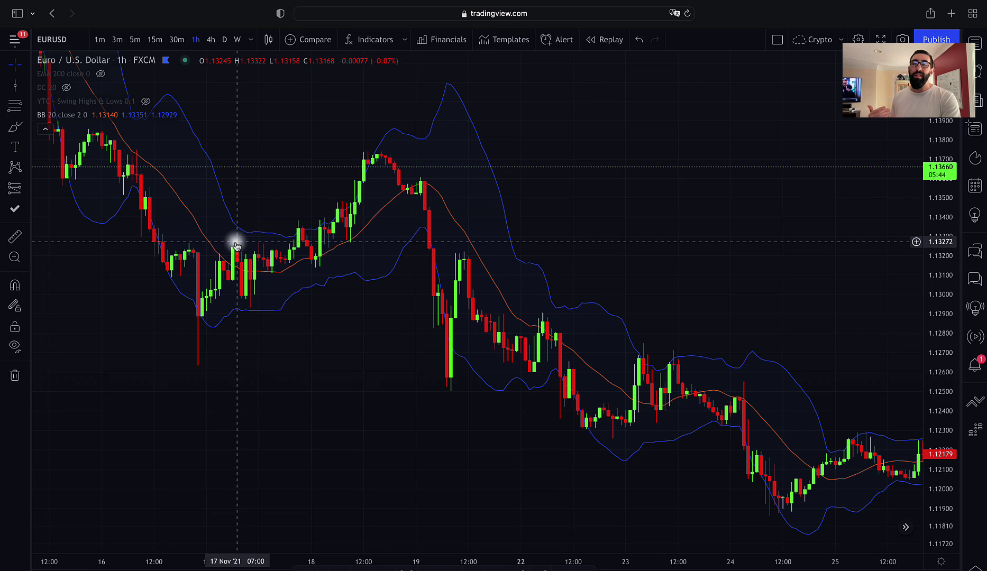
click(46, 129)
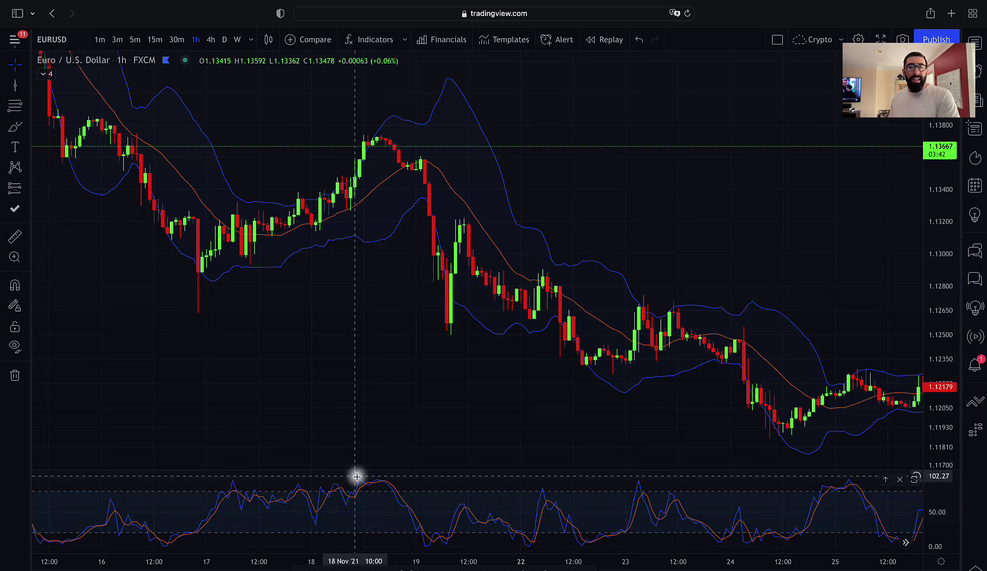
double_click(447, 501)
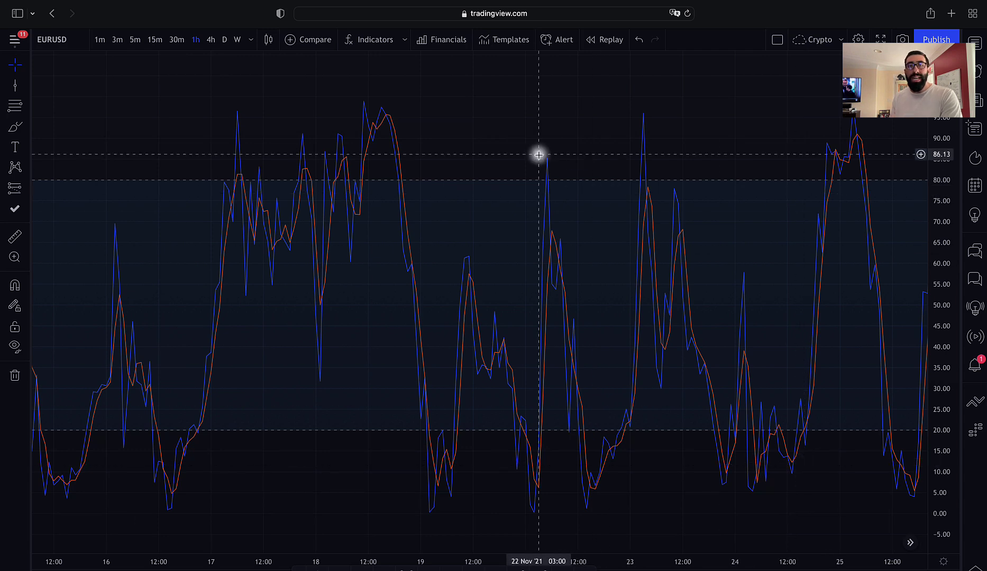
double_click(531, 141)
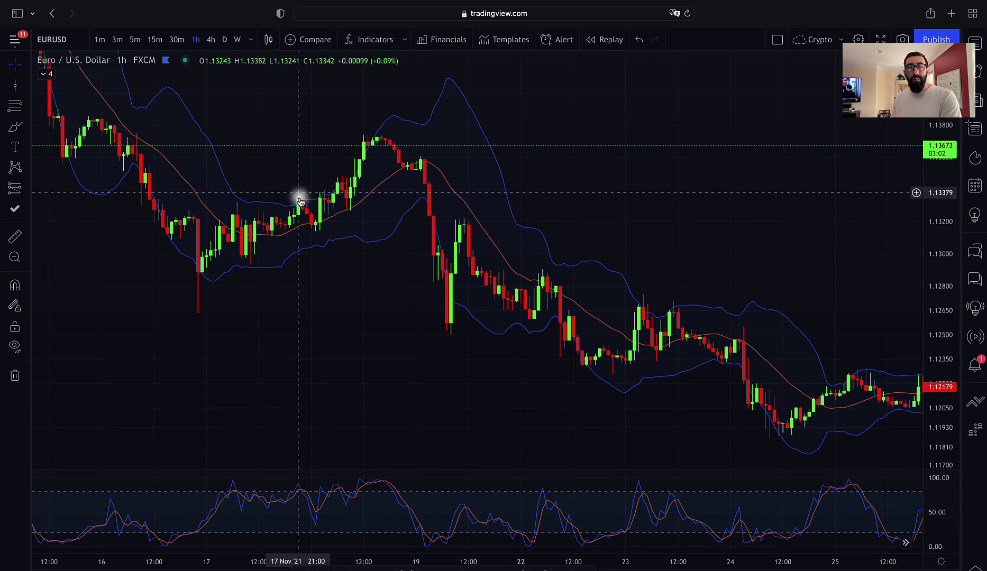
Step: Zoom in slightly so candles around the 18 November 15:00 high appear wider
scroll(301, 441, up, 1)
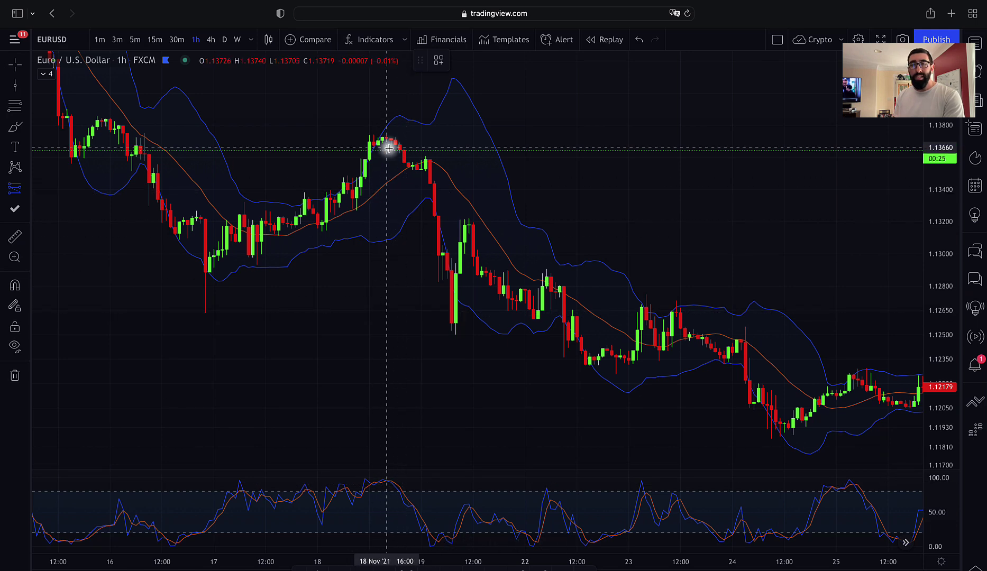
Step: Place an 18 Nov short position: entry 1.13585, stop 1.13838, target 1.13047, a few candles wide
click(404, 160)
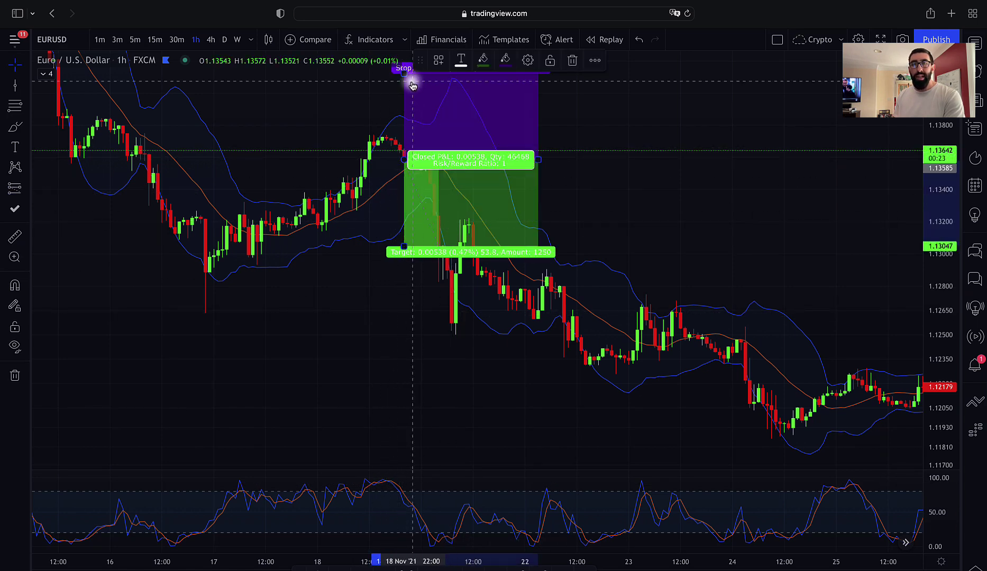
drag(405, 97, 406, 99)
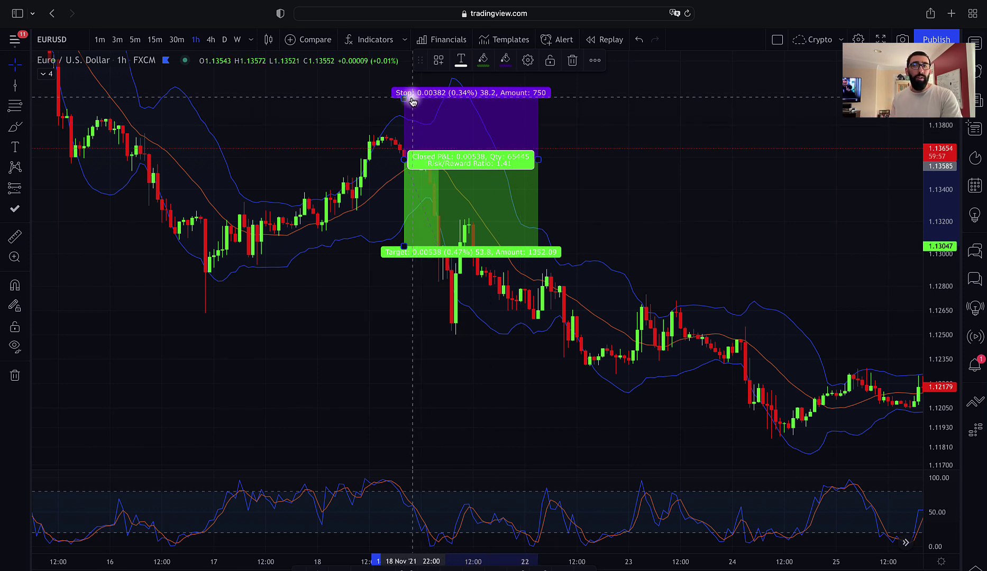
mouse_move(404, 98)
mouse_down()
mouse_move(409, 128)
mouse_move(404, 118)
mouse_up()
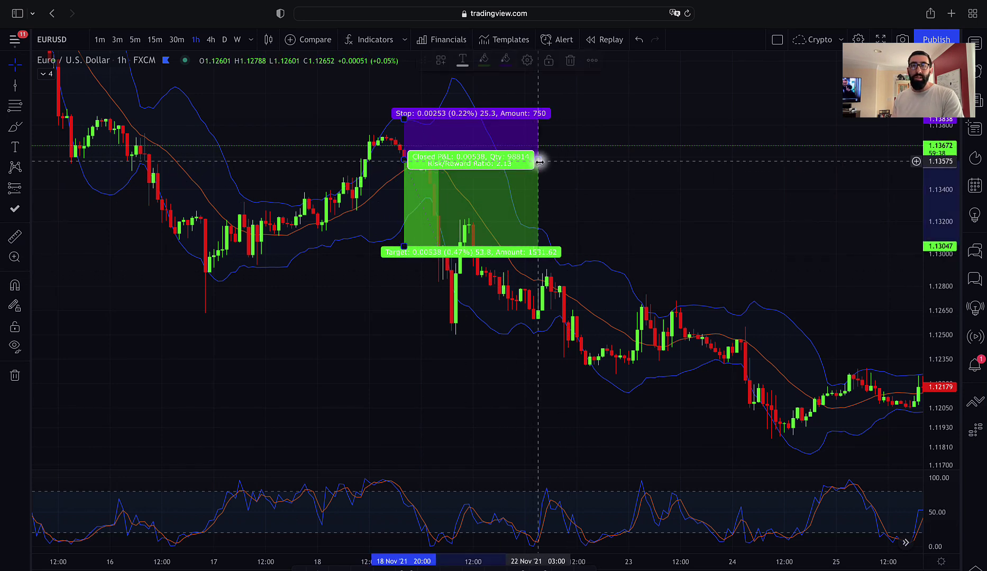
drag(540, 162, 455, 164)
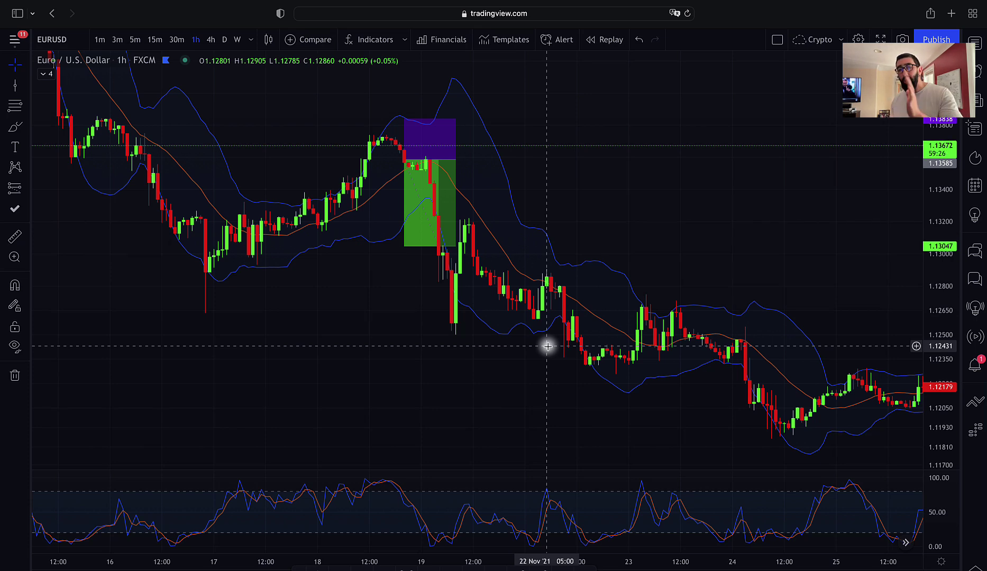
scroll(606, 364, right, 1)
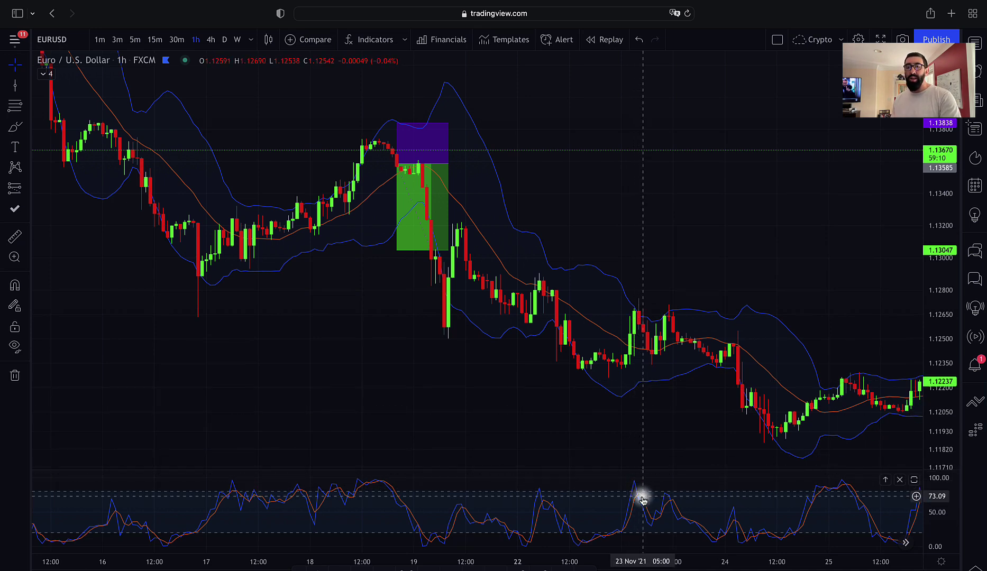
Step: Mark a 23 Nov short: entry 1.12590, stop 1.12904, target 1.11984, narrowed to a few candles
click(643, 324)
drag(643, 240, 644, 274)
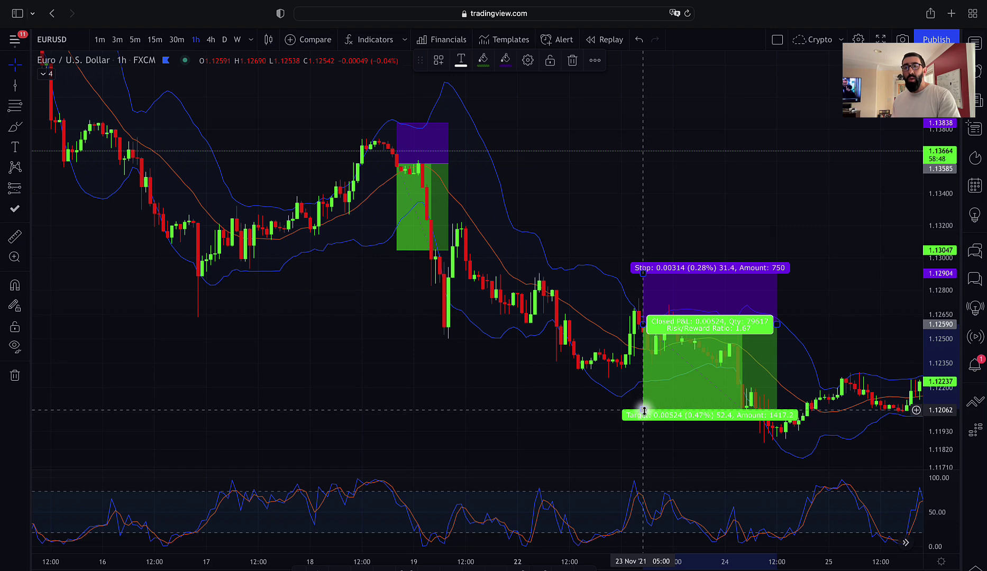
drag(643, 409, 644, 423)
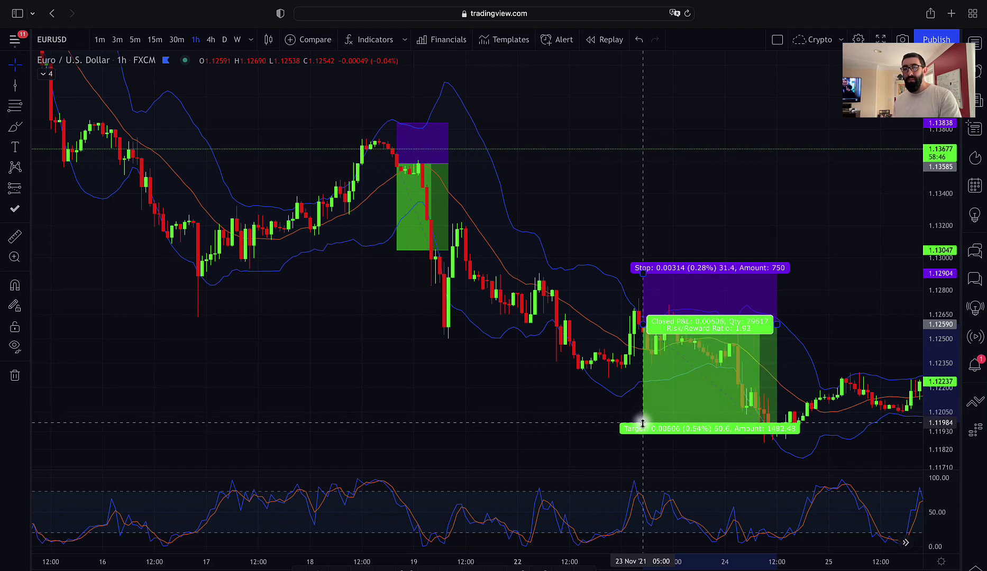
click(820, 349)
mouse_move(764, 359)
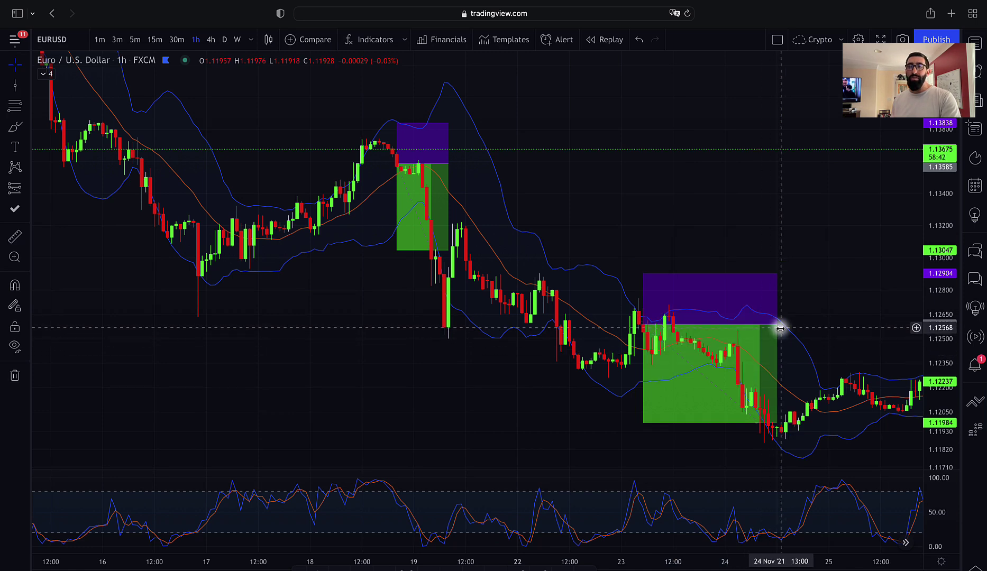
drag(776, 324, 660, 325)
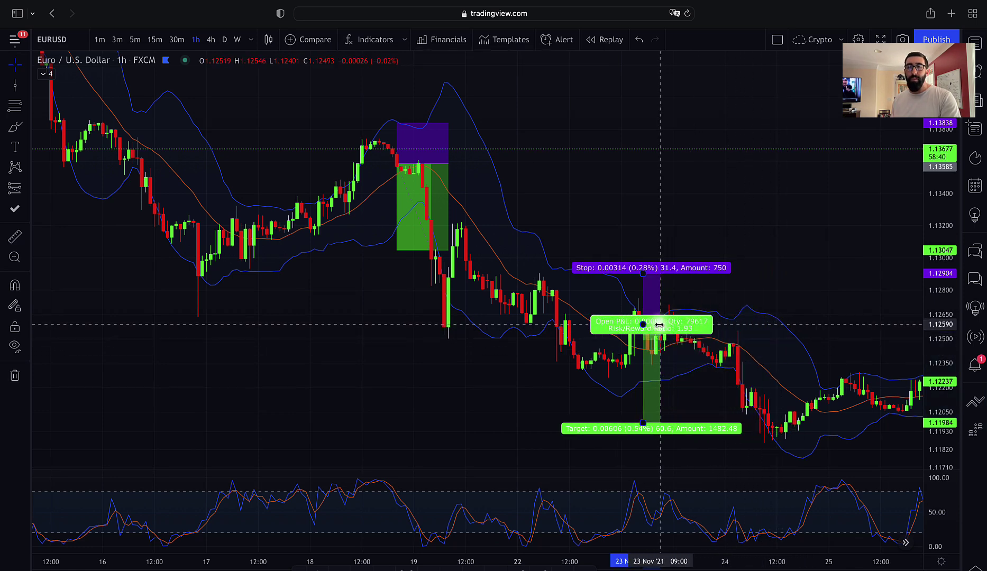
click(742, 260)
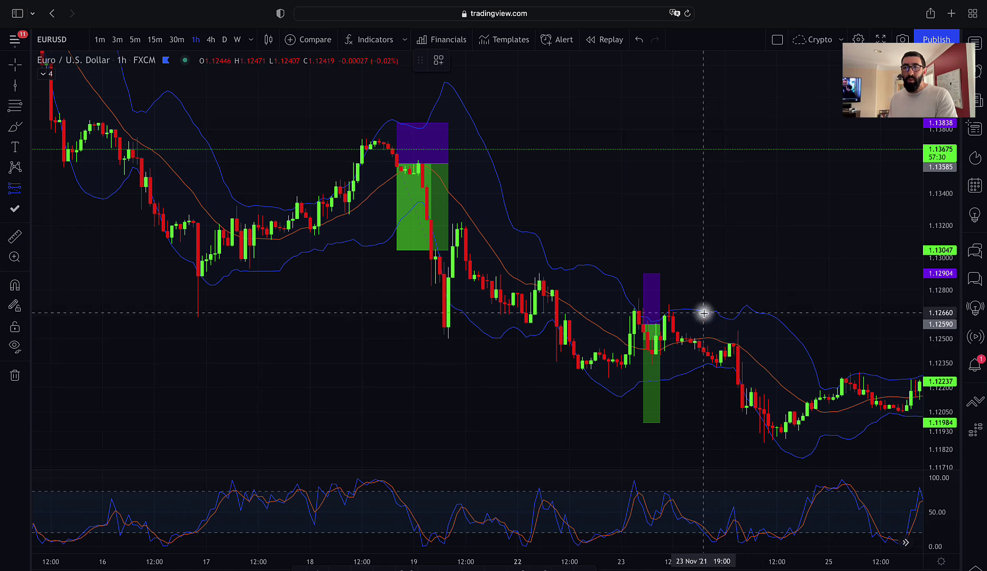
Step: Add another short position after the first, lowering its stop and raising its target to about 1.12156
click(677, 331)
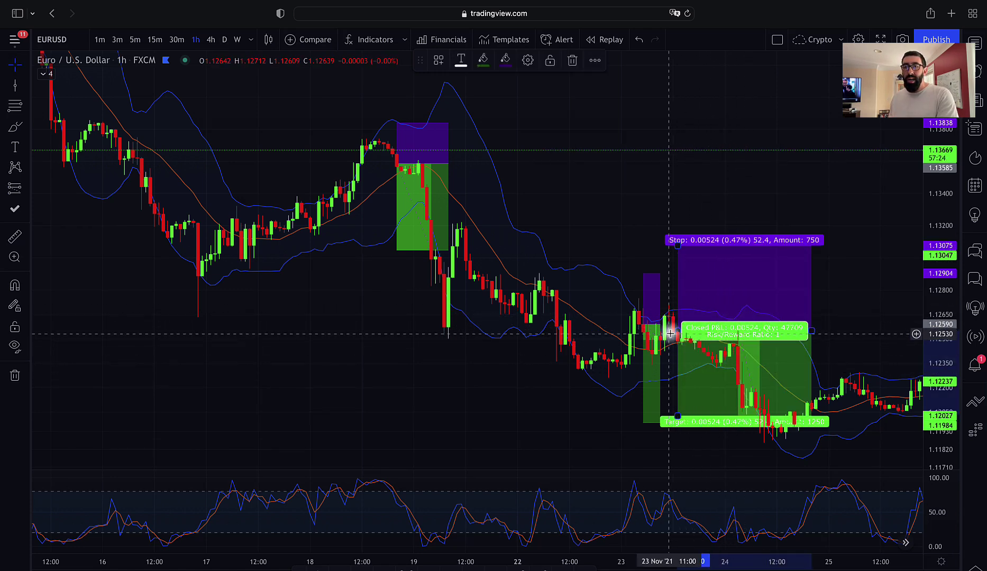
drag(677, 245, 678, 296)
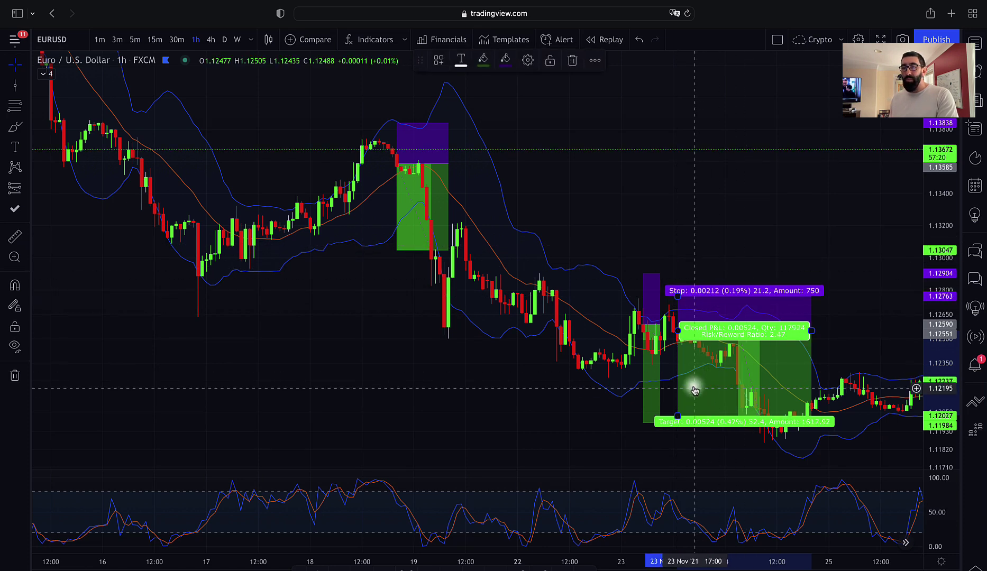
drag(677, 414, 678, 395)
click(782, 363)
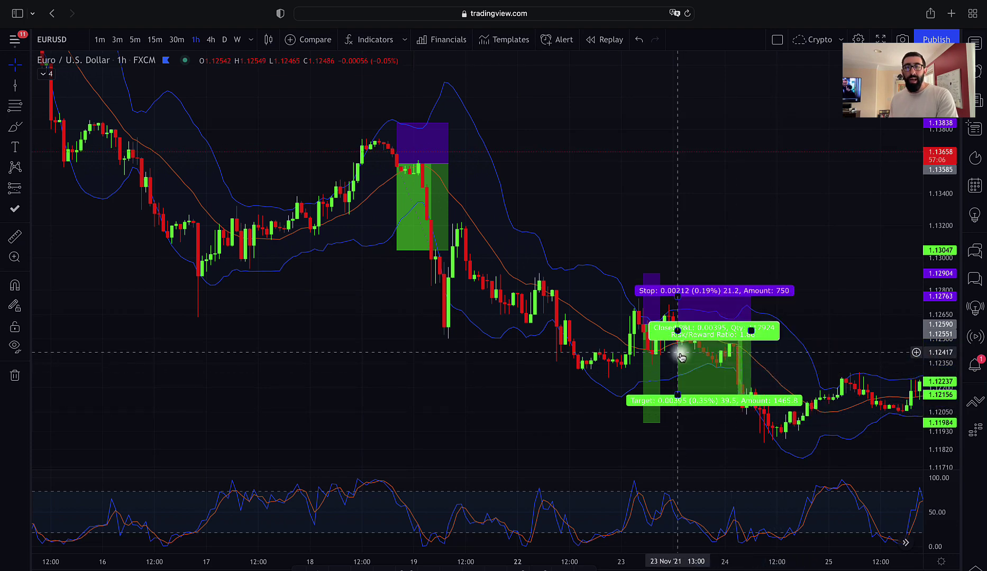
drag(683, 353, 738, 352)
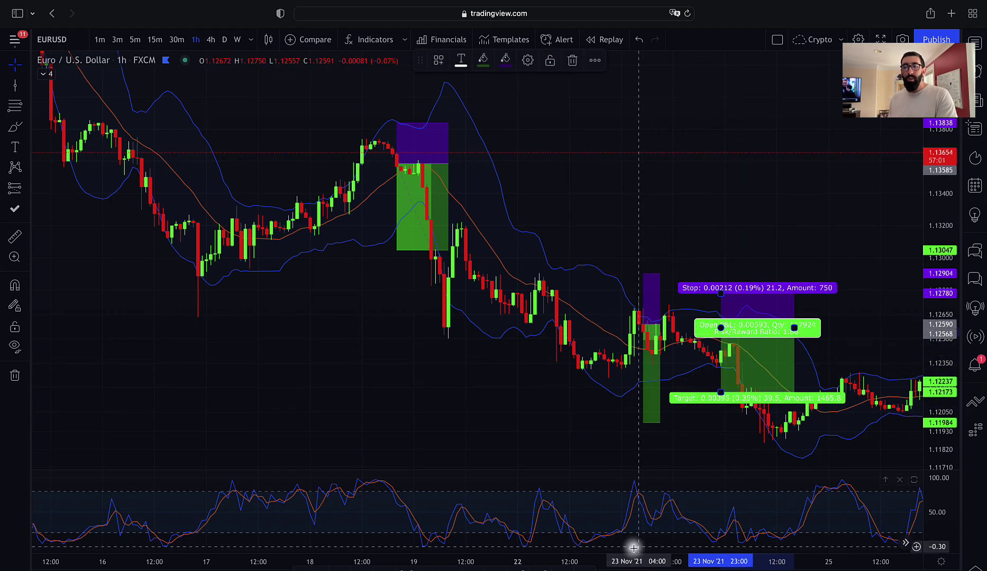
Step: Draw a horizontal ray at 1.12413 and reposition the trade box: entry 1.12431, stop 1.12643, target 1.11890
key(Escape)
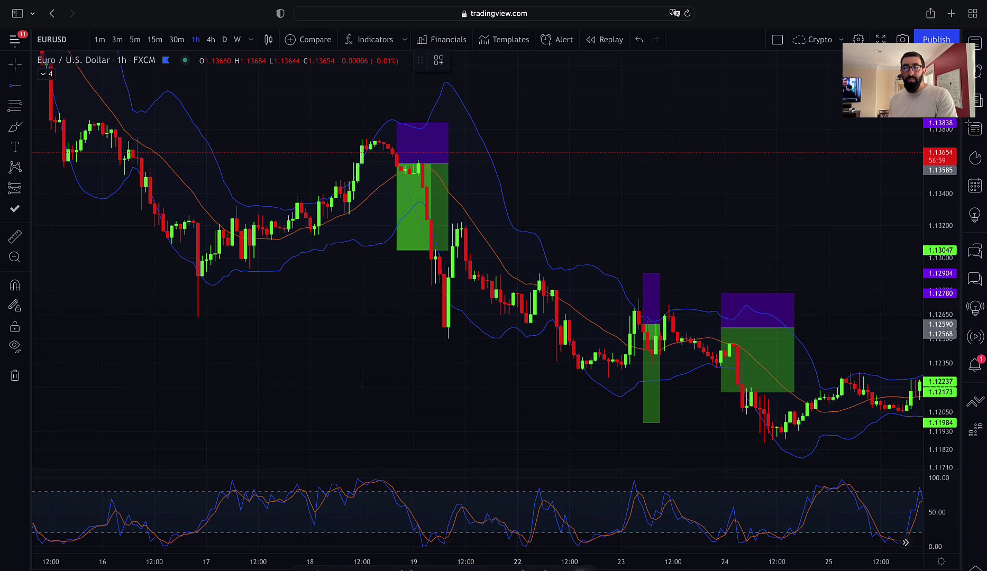
click(616, 354)
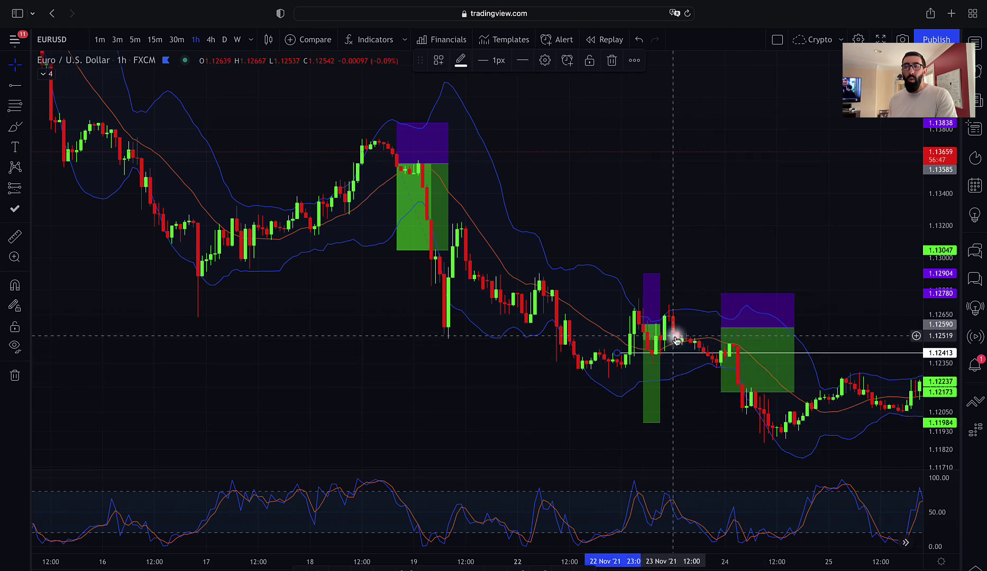
mouse_move(761, 346)
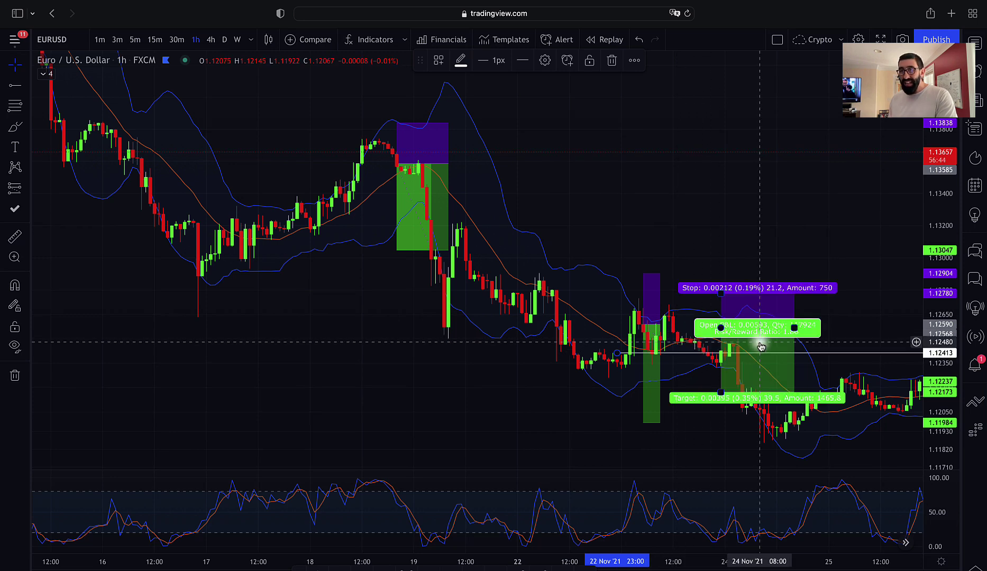
drag(761, 346, 745, 365)
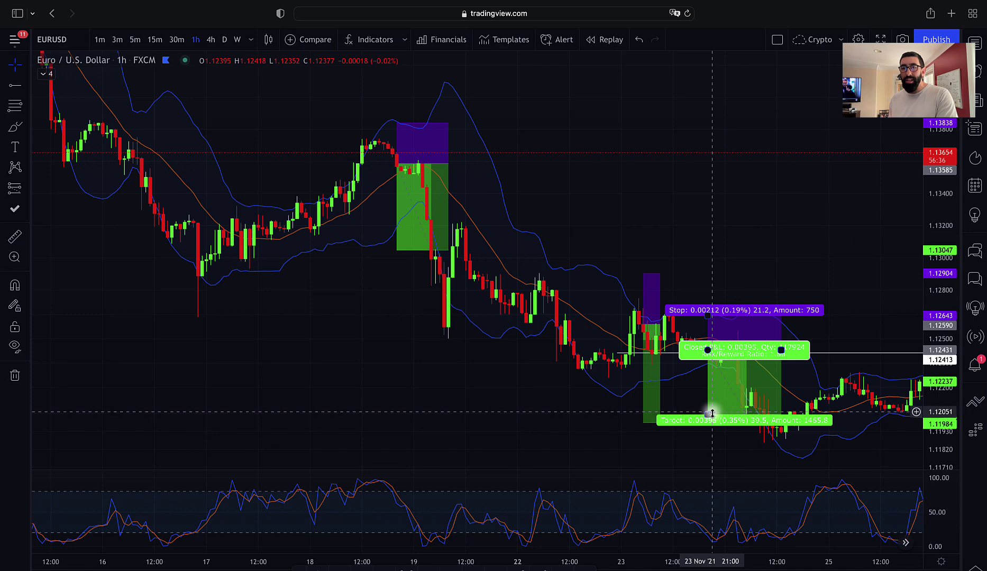
drag(712, 413, 708, 439)
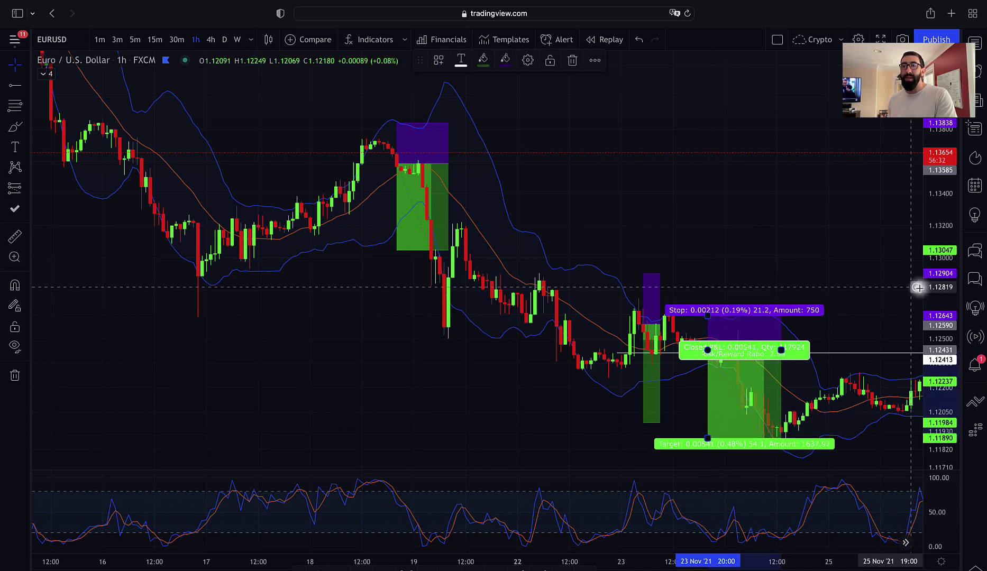
click(911, 287)
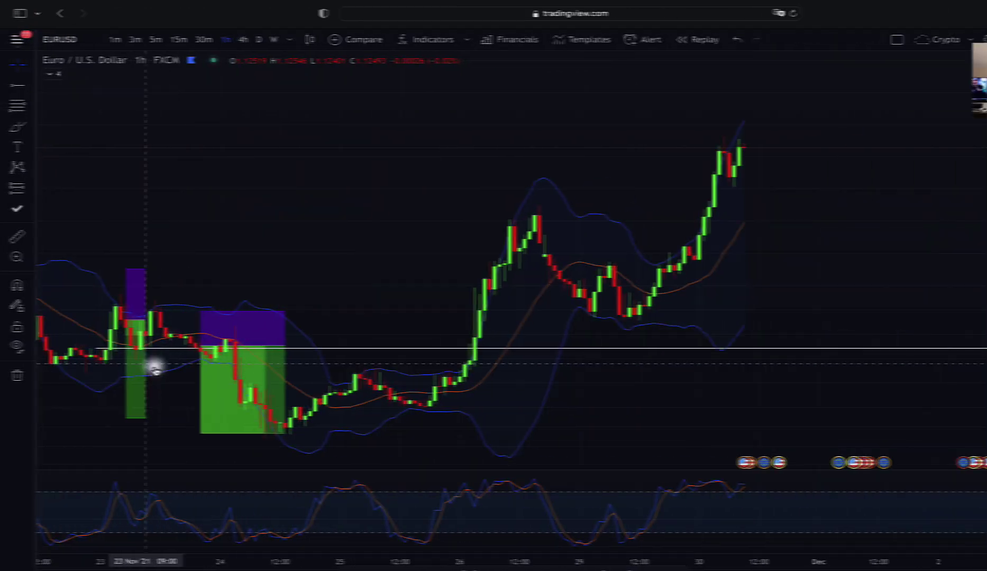
Step: Scroll the hourly chart right to show 25–30 November, where the 29 Nov low touches the lower band
scroll(179, 243, right, 5)
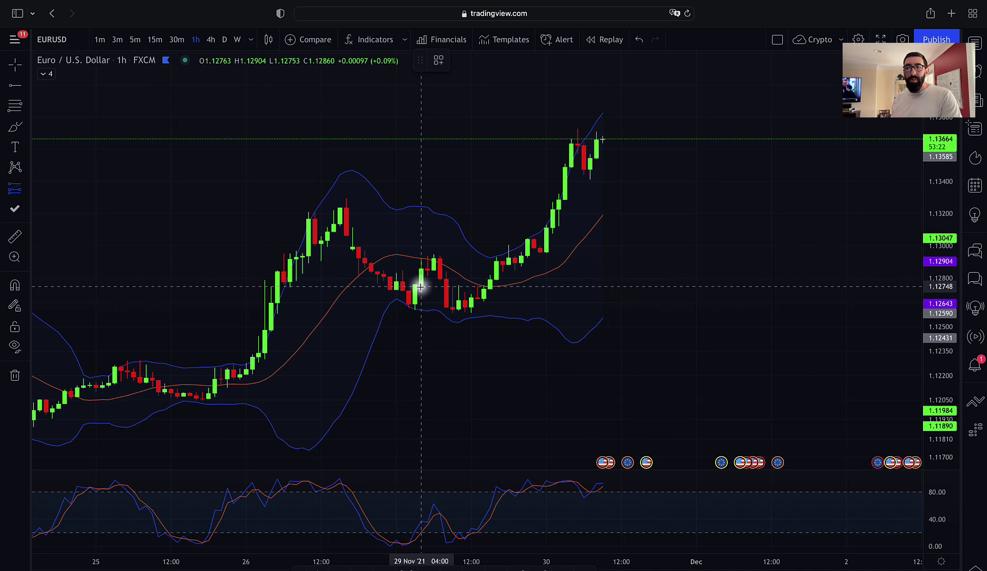
click(420, 285)
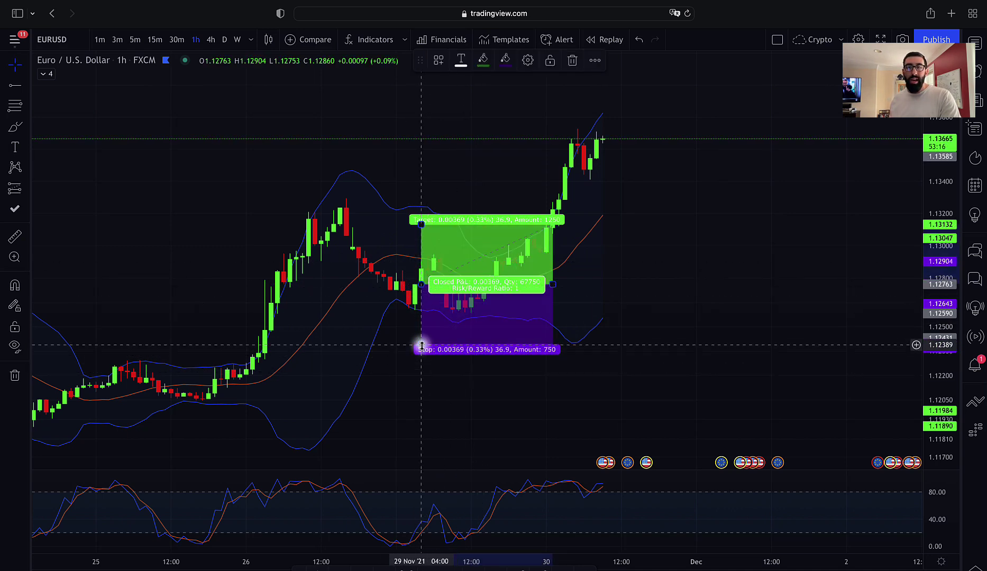
drag(421, 343, 421, 316)
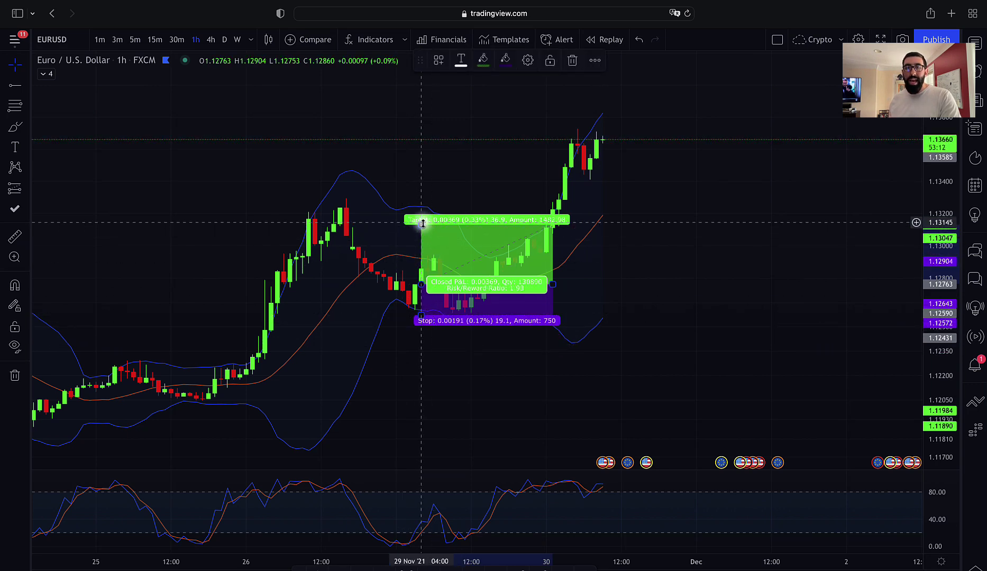
drag(423, 222, 423, 211)
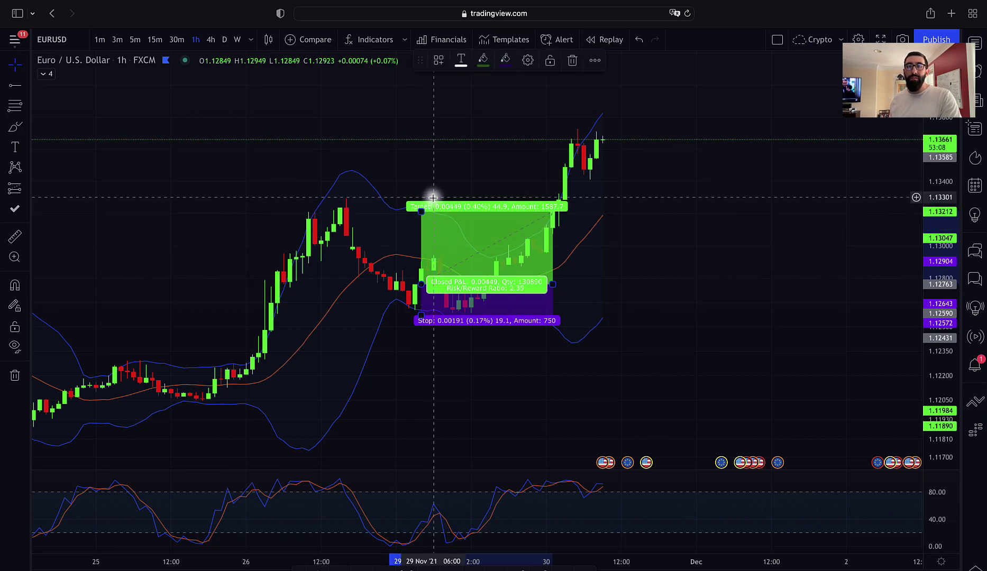
click(432, 197)
click(421, 212)
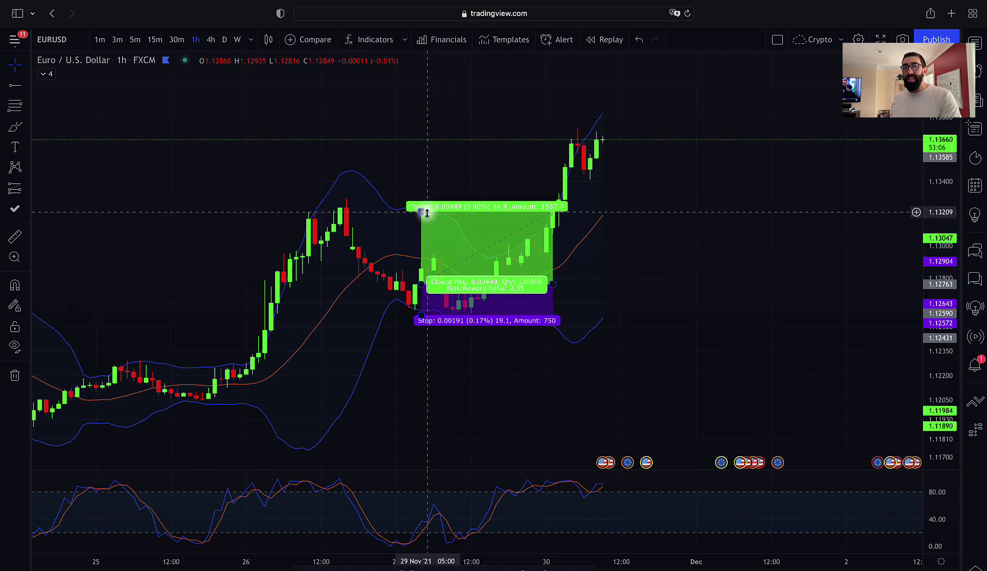
drag(421, 211, 419, 143)
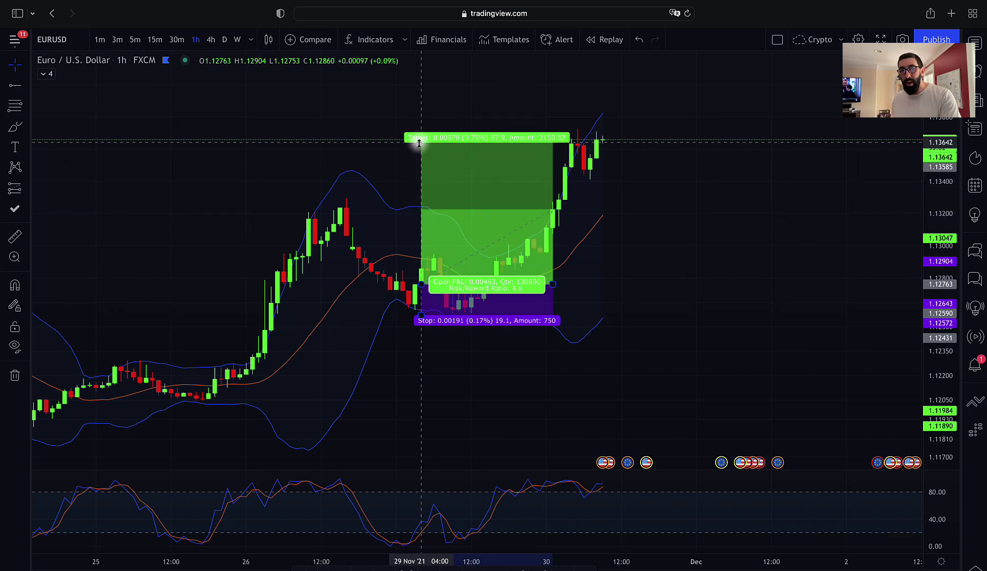
drag(418, 143, 421, 203)
right_click(467, 254)
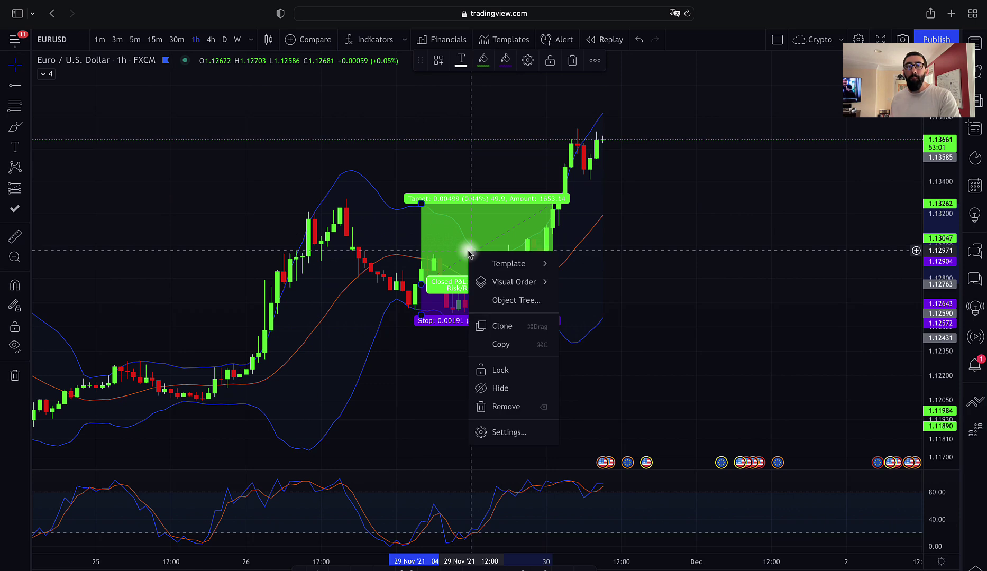
click(502, 406)
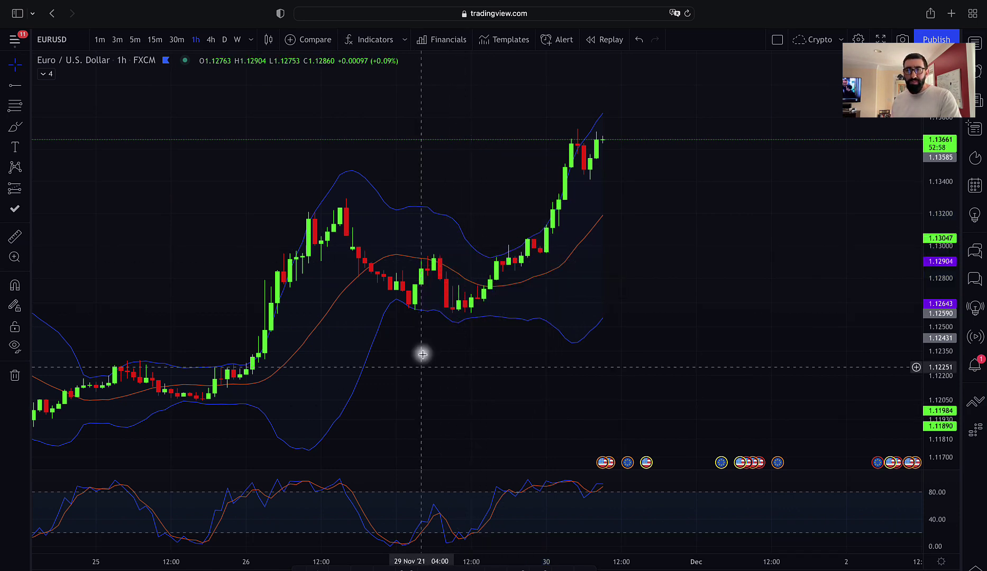
Step: Draw a horizontal level line and start bar replay from 29 November 15:00
drag(353, 249, 522, 248)
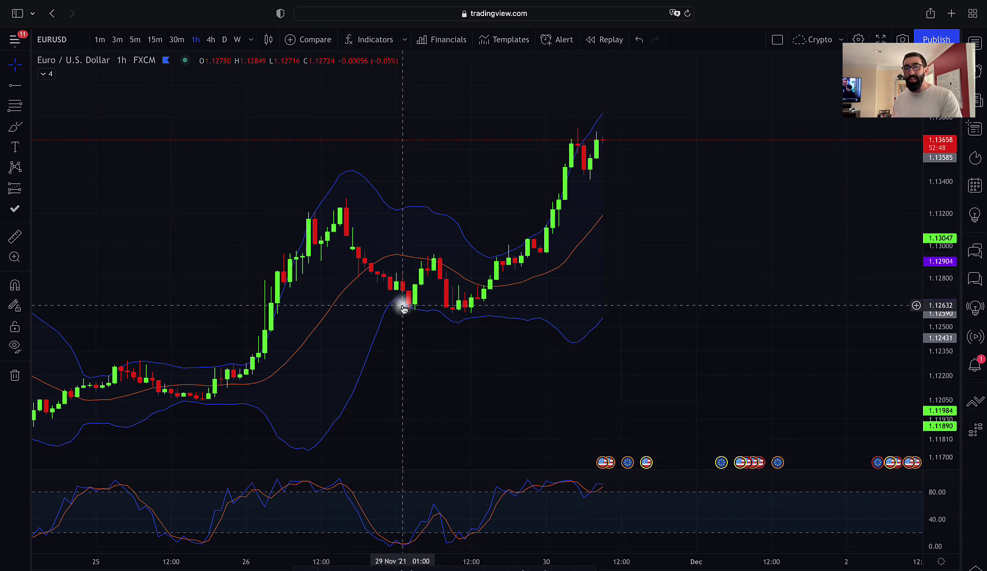
click(607, 42)
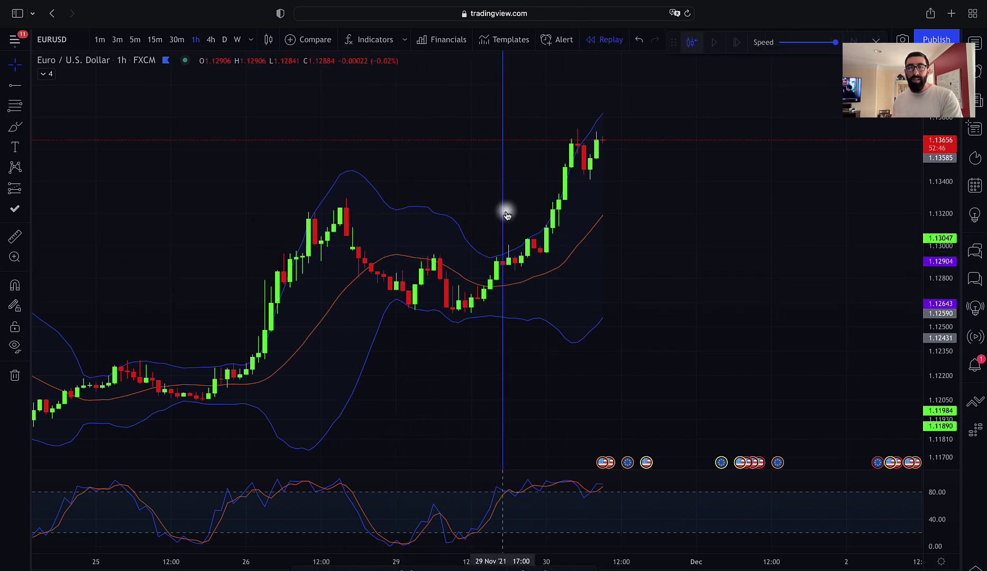
click(440, 206)
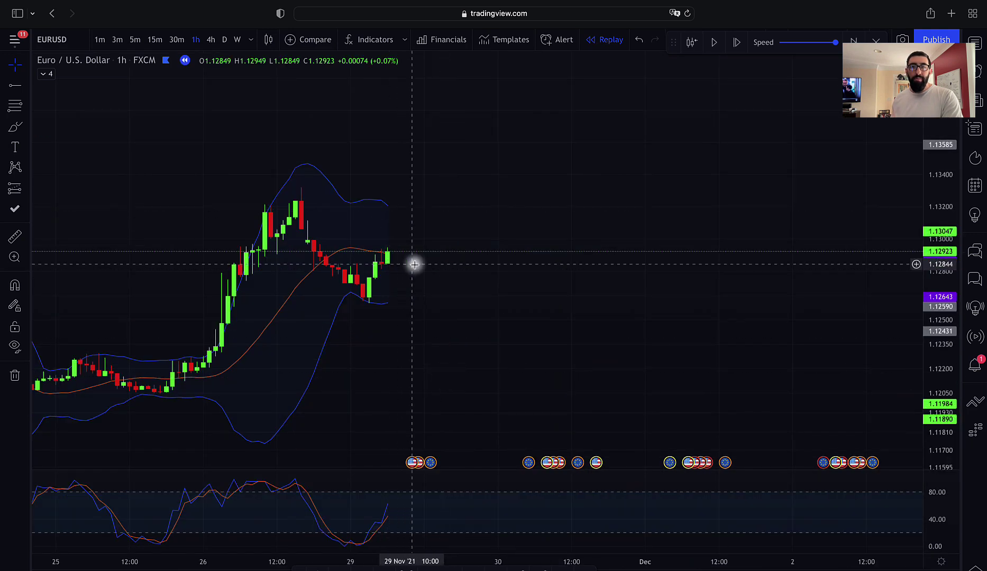
Step: Advance the replay twelve hourly bars until price nears 1.129 at the upper Bollinger Band
click(737, 43)
click(736, 43)
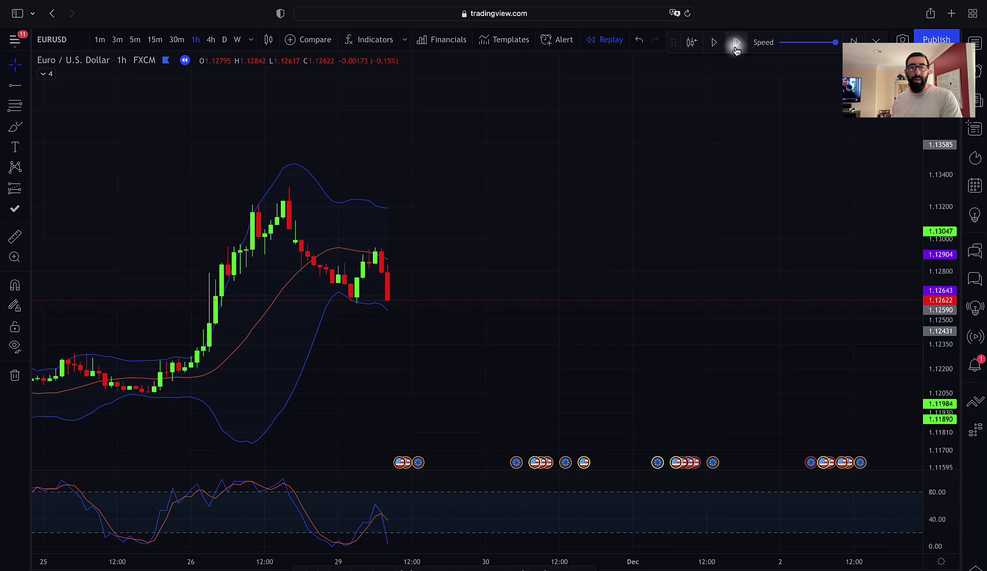
click(736, 44)
click(736, 43)
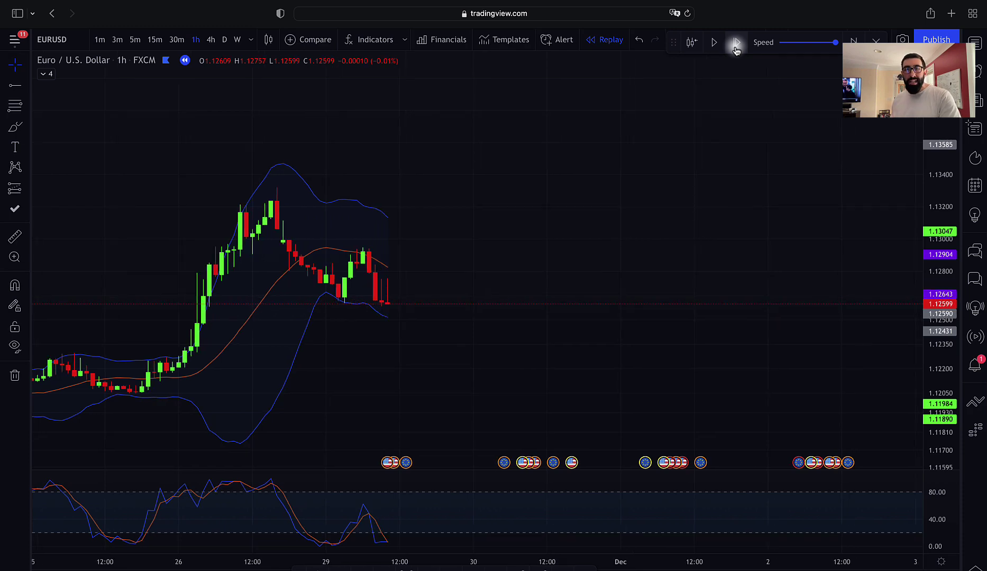
click(736, 43)
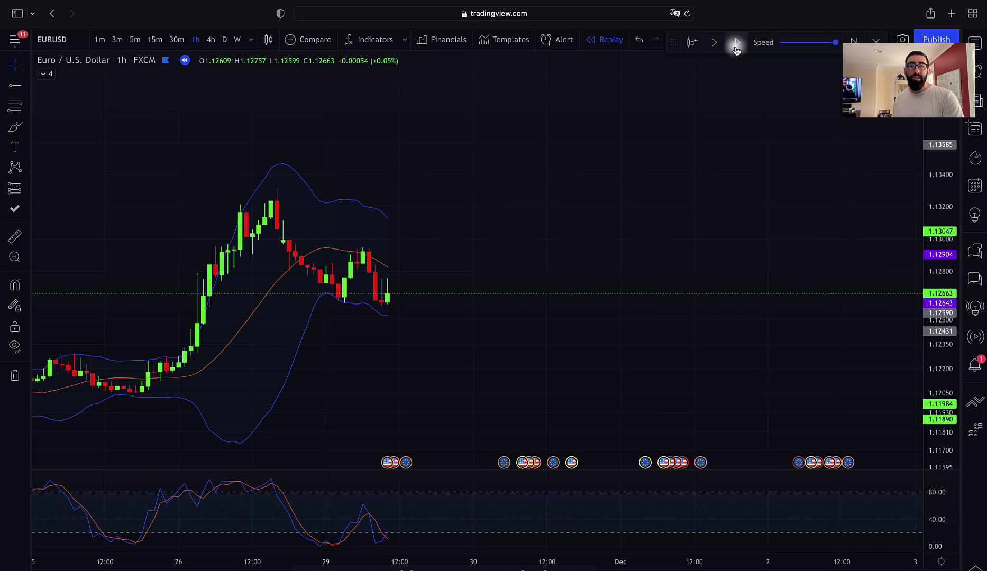
click(736, 44)
click(736, 47)
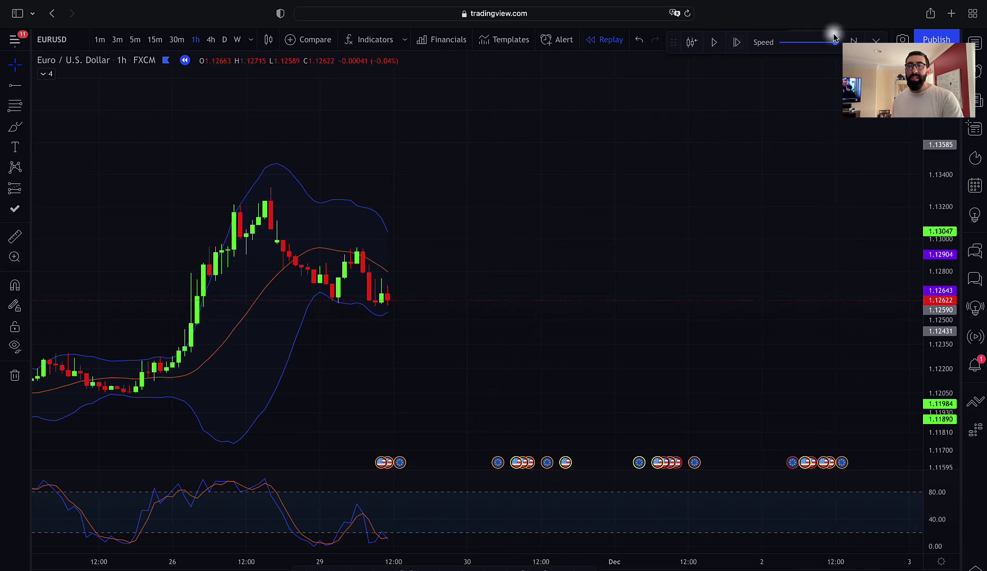
click(738, 46)
click(737, 43)
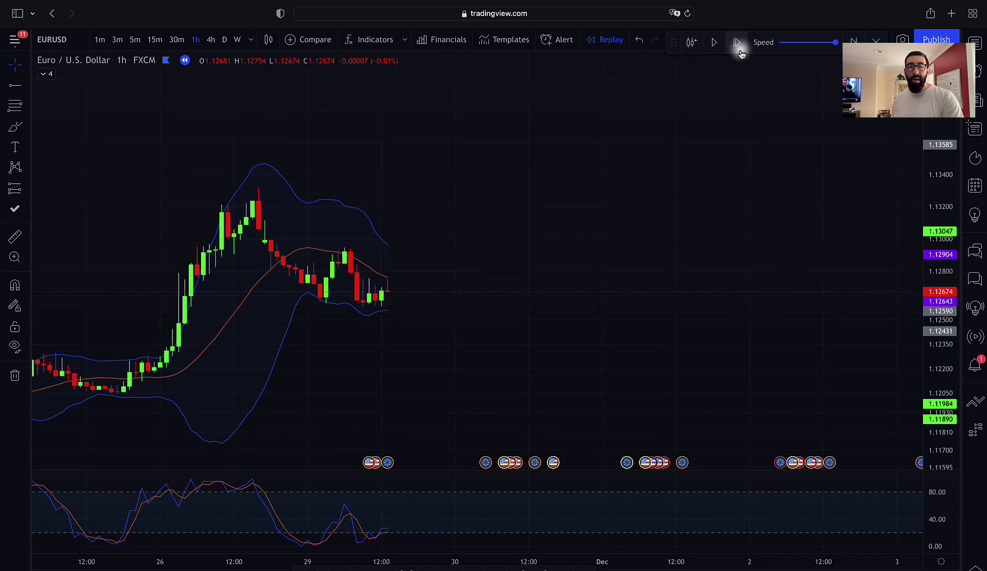
click(740, 48)
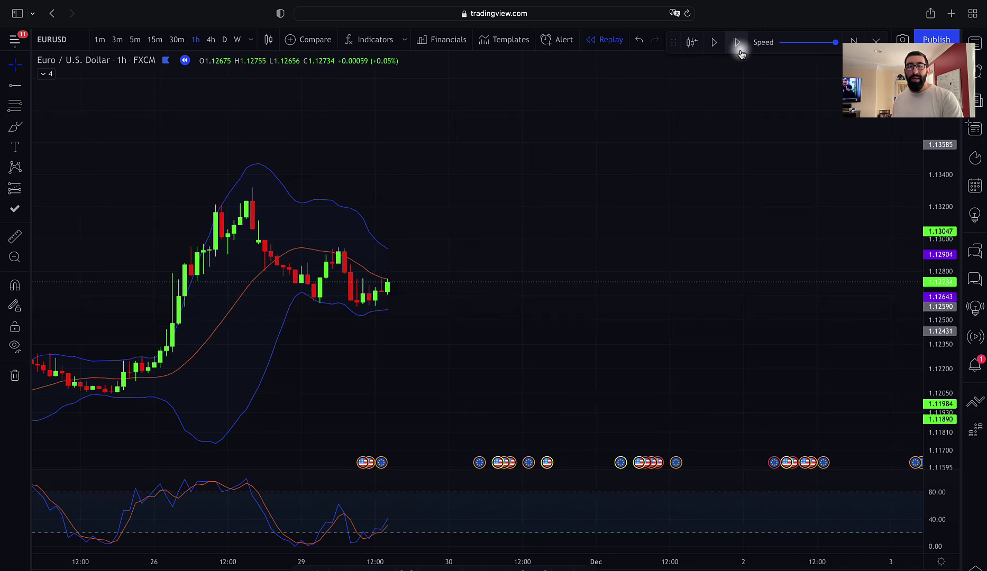
click(740, 49)
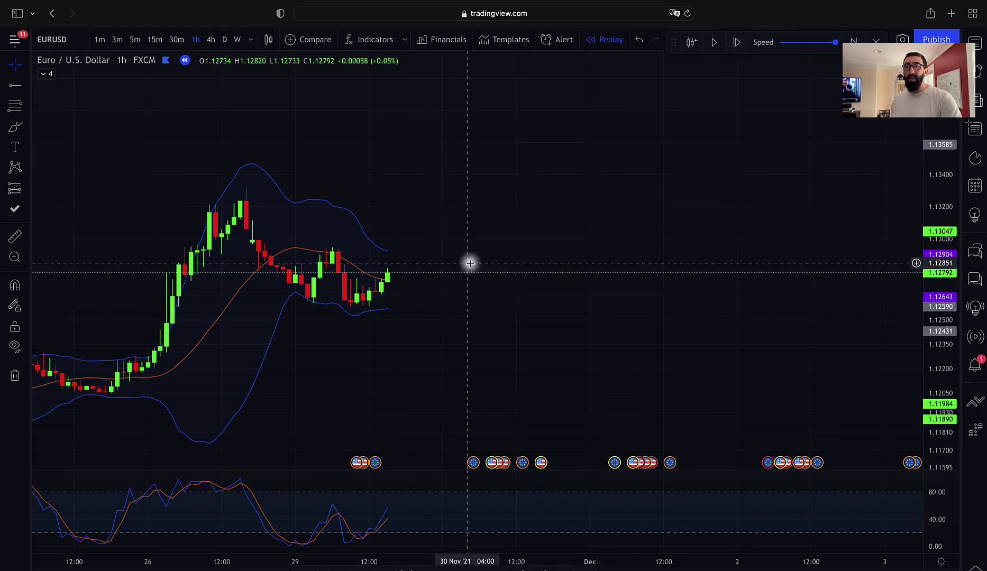
click(736, 43)
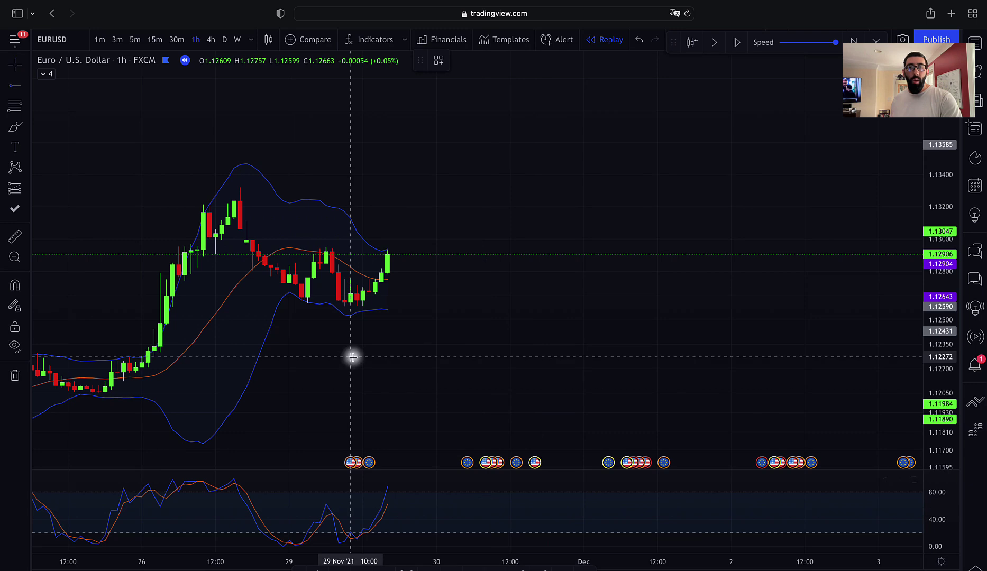
Step: Mark 1.12932 with a horizontal line and advance the replay three bars to a 1.12927 close
click(289, 250)
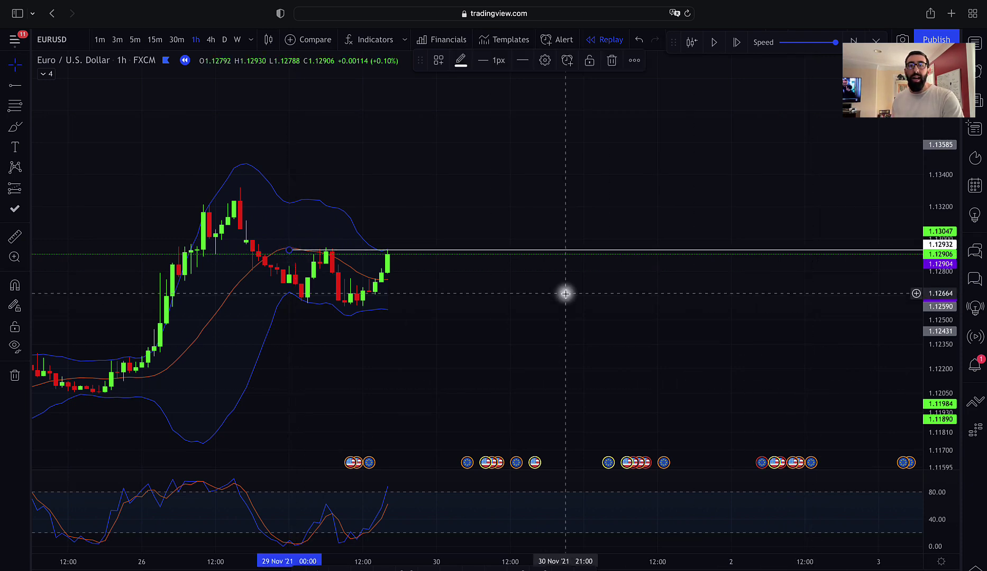
click(741, 45)
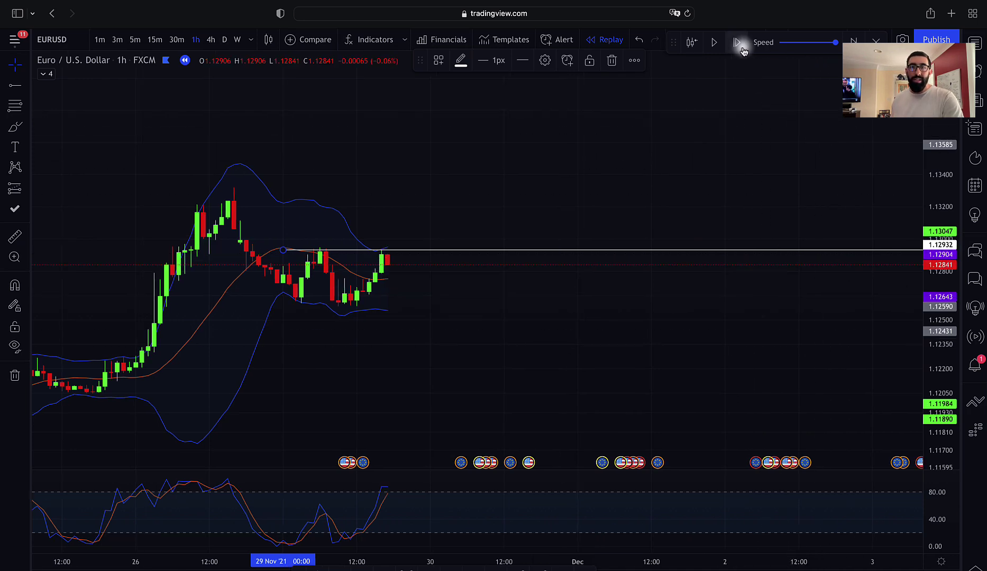
click(742, 47)
click(740, 46)
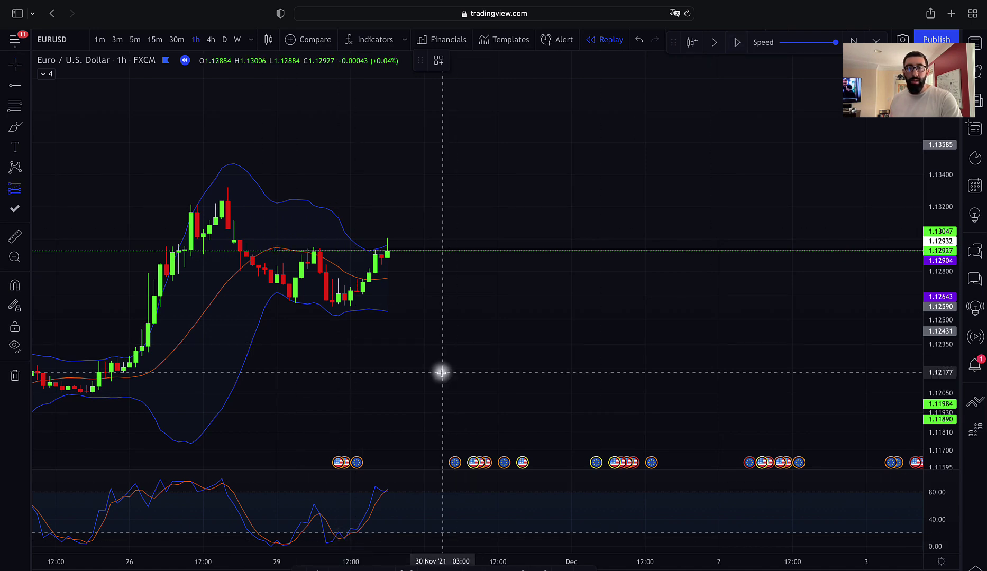
Step: Place a long position on the 29 Nov candle: entry 1.12927, stop 1.12583, target about 1.13653 (R/R 1.97)
click(393, 249)
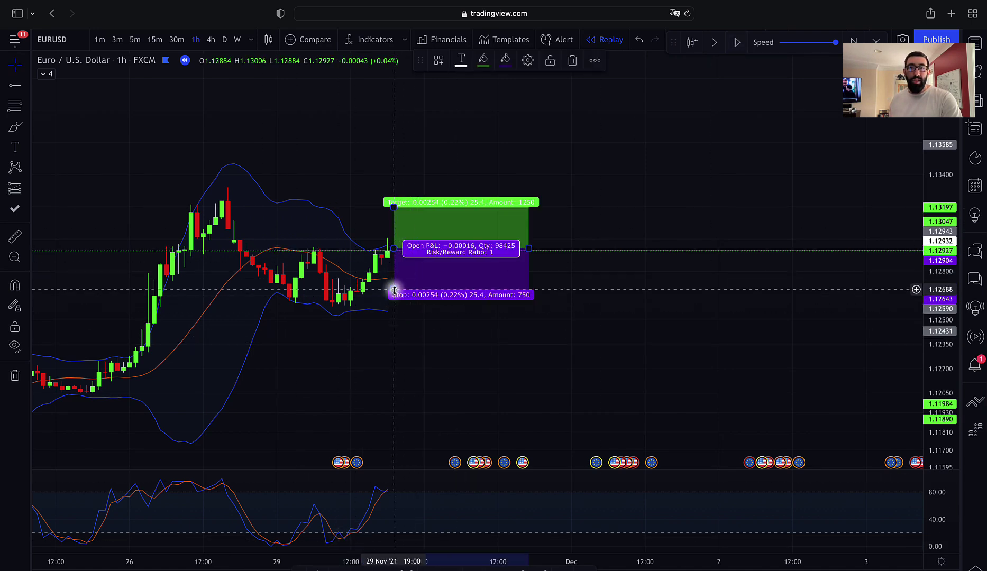
drag(394, 291, 392, 307)
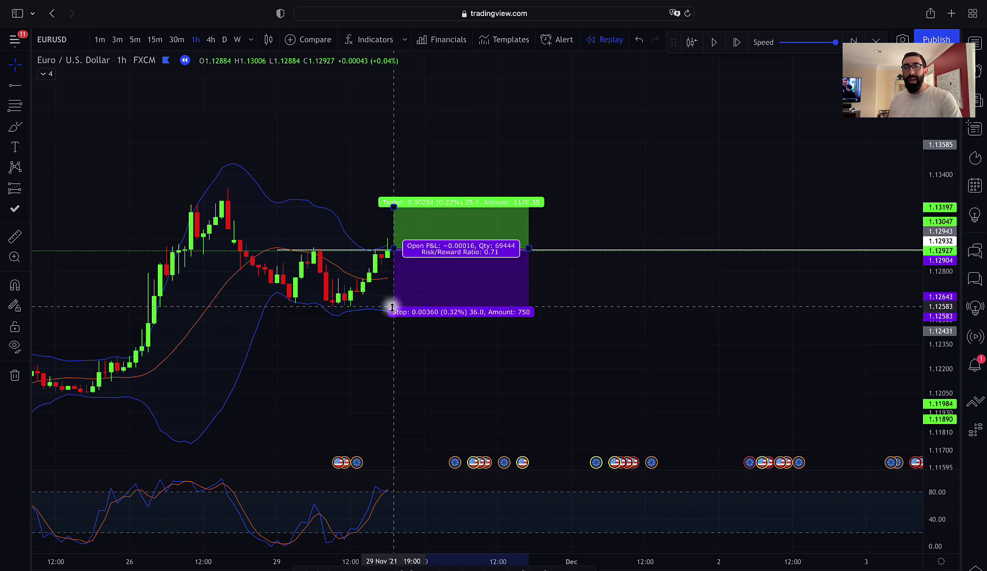
drag(665, 297, 660, 330)
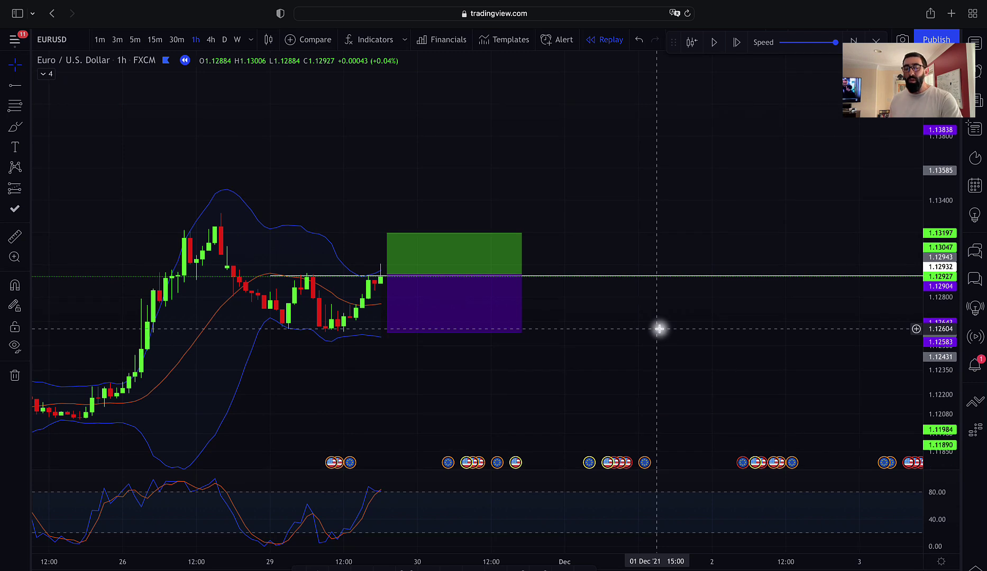
click(458, 339)
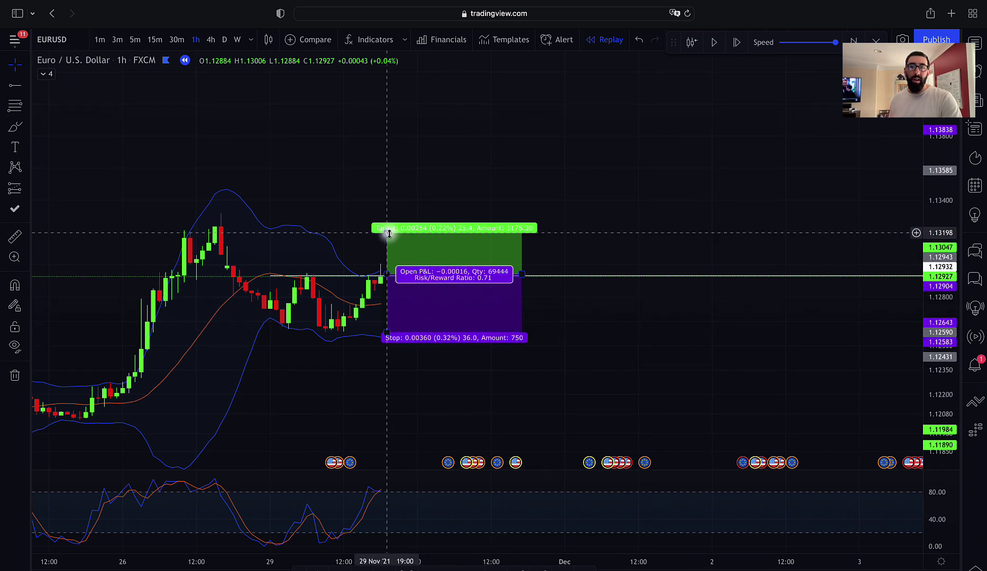
drag(387, 233, 392, 159)
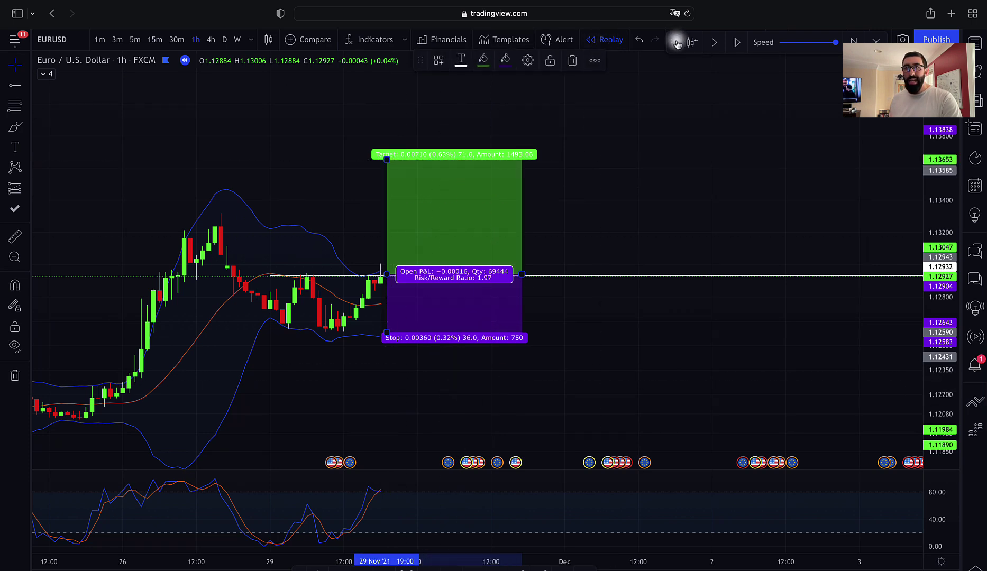
Step: Run the replay until price hits the long target, then remove all drawings from the chart
click(715, 46)
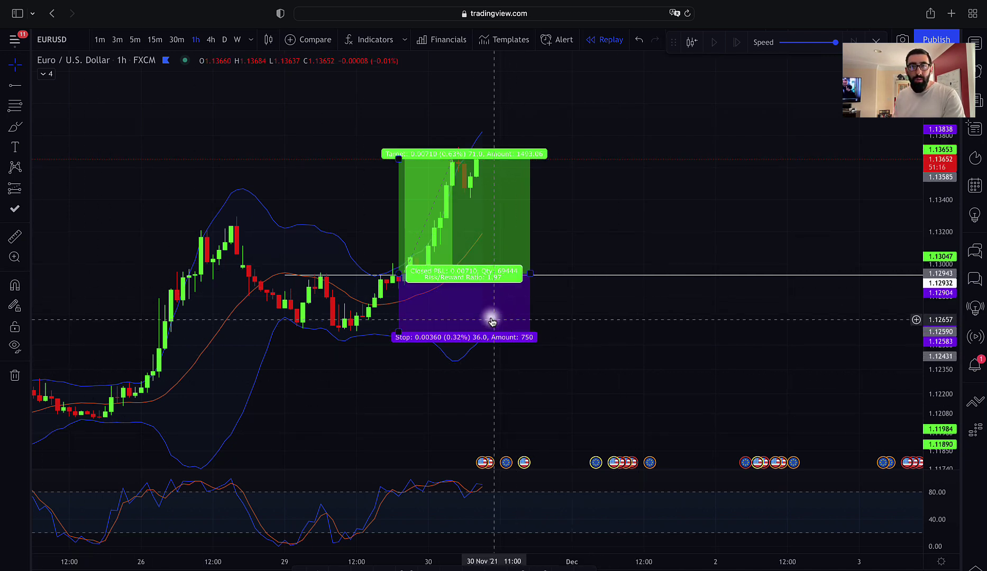
click(16, 379)
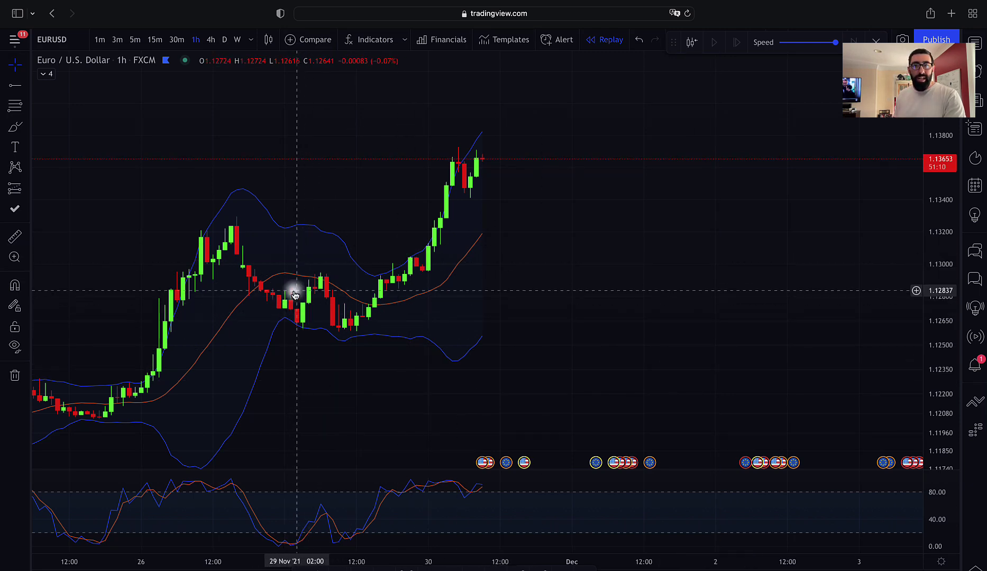
Step: Nudge the chart left and select the Vertical Line tool with Alt+V
drag(295, 295, 296, 171)
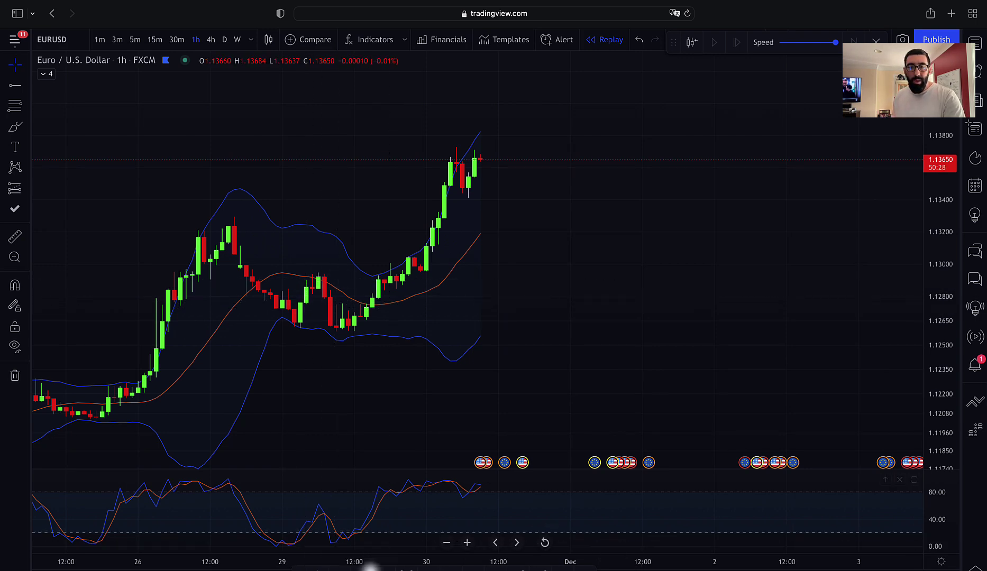
key(alt+v)
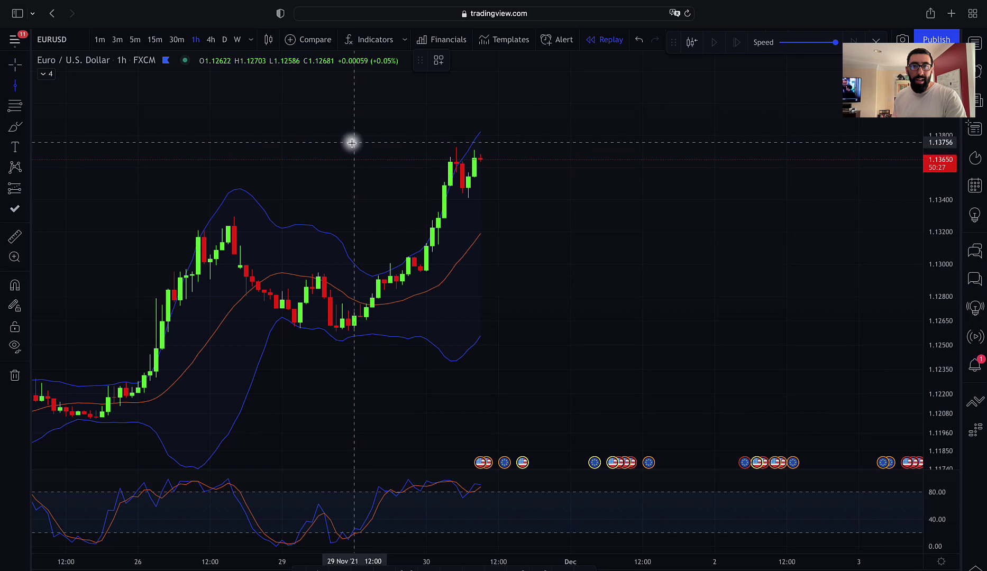
Step: Mark the 29 November 03:00 low with a red dashed vertical line, viewing earlier 15-minute candles
click(298, 203)
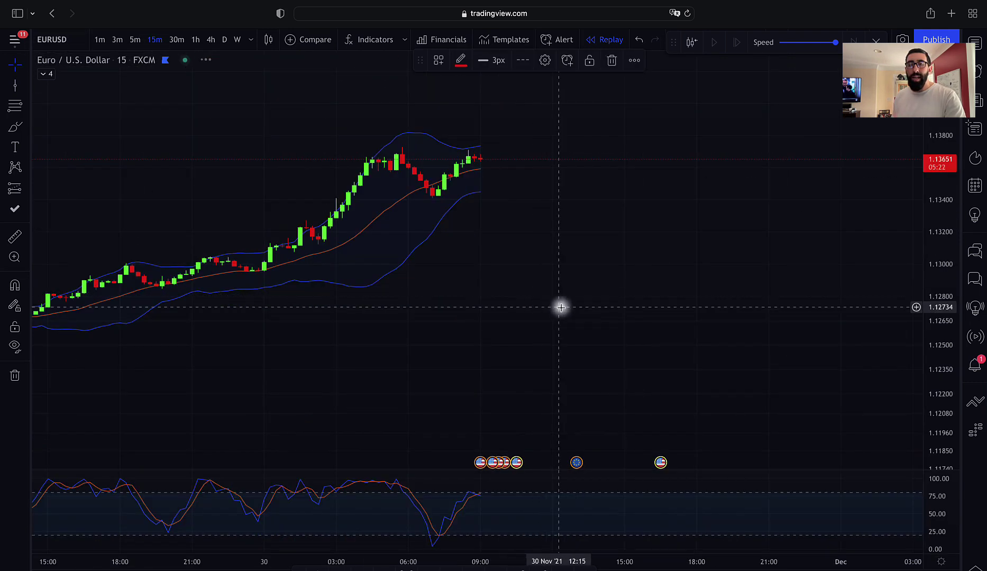
drag(438, 335, 692, 317)
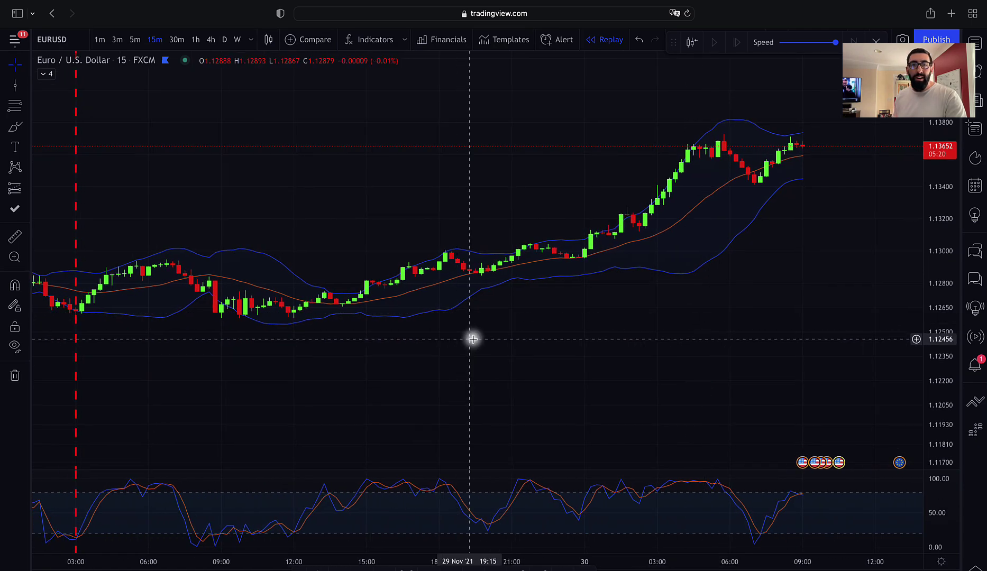
scroll(455, 344, left, 5)
scroll(338, 333, left, 2)
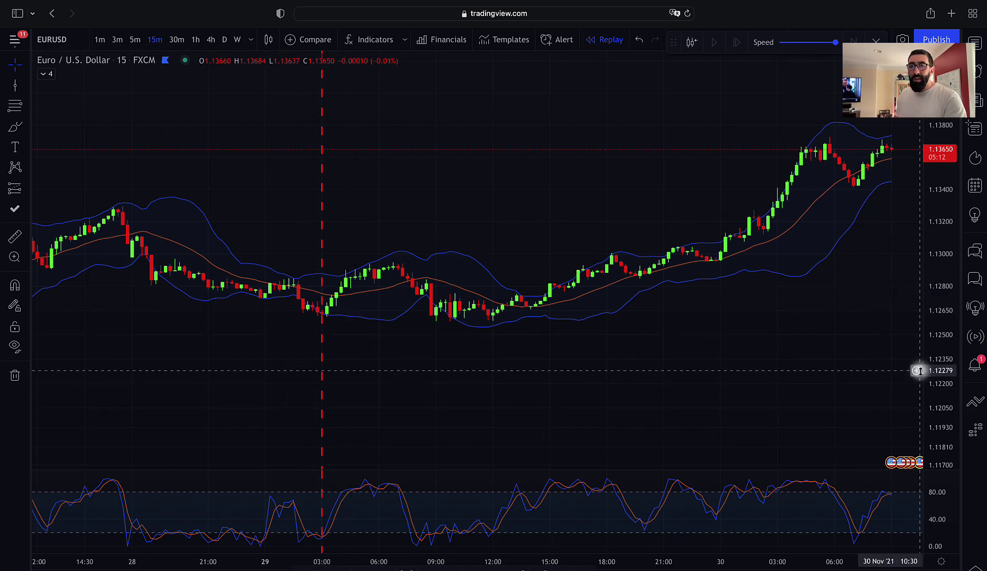
Step: Stretch the price scale and reposition the 15-minute chart to review the move
drag(933, 378, 935, 365)
drag(636, 405, 639, 388)
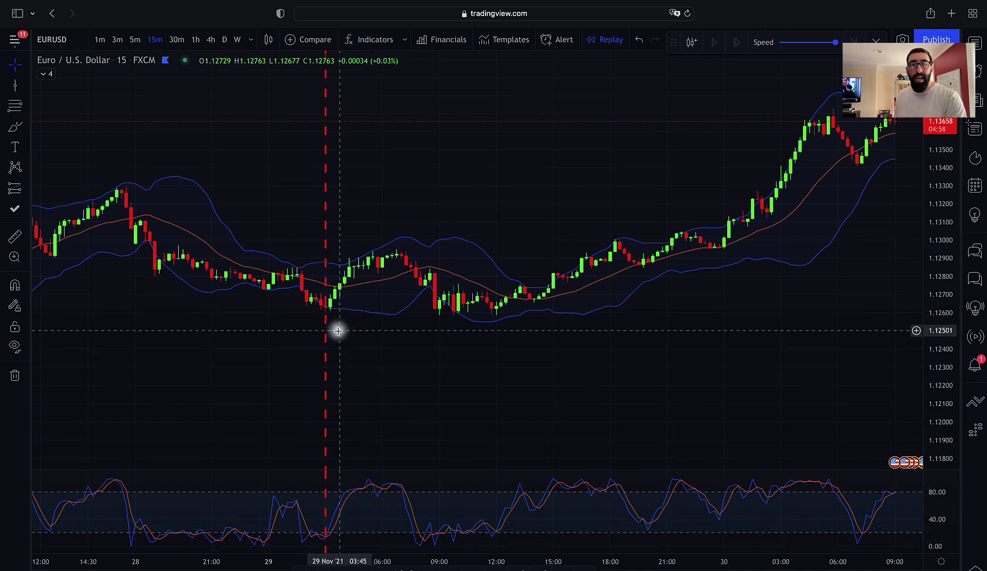
scroll(338, 331, down, 2)
scroll(412, 339, up, 2)
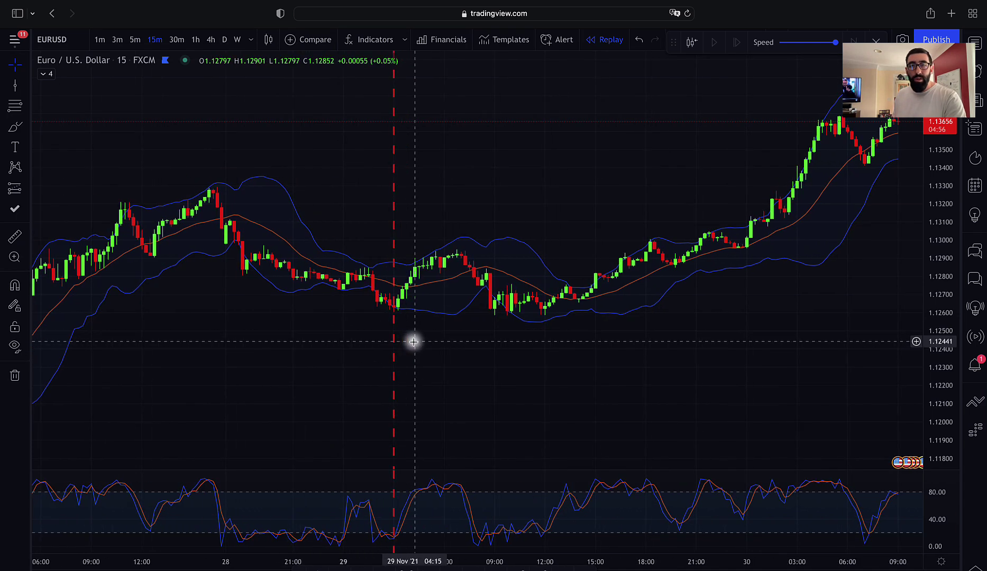
scroll(413, 342, down, 1)
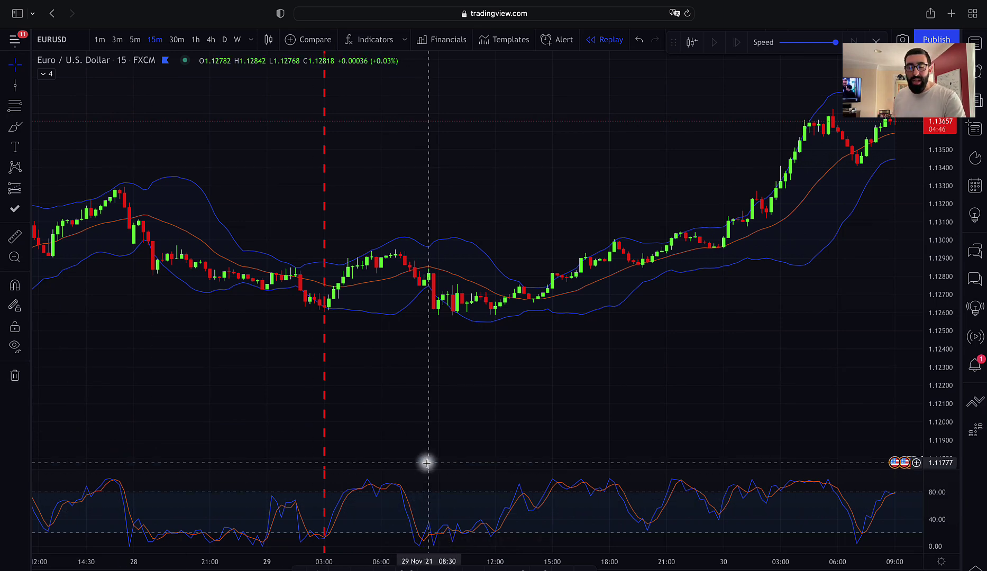
key(alt+f)
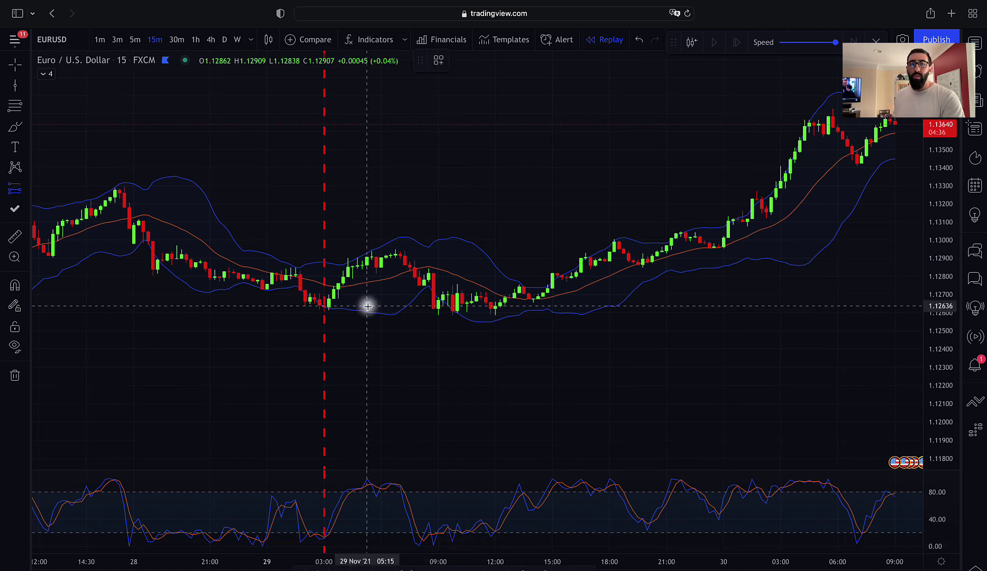